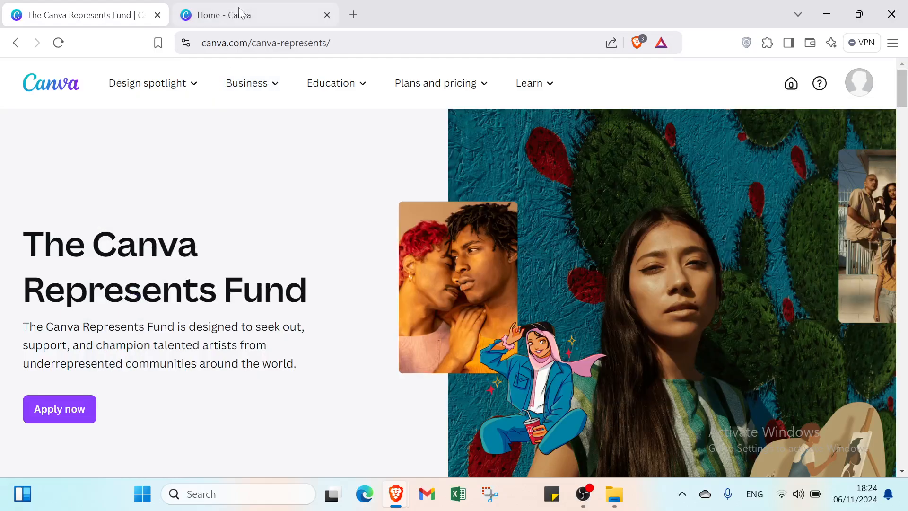
Step: Read through the Canva Represents Fund page, including the artist application criteria and the long-term commitment to diversity
click(240, 15)
click(152, 7)
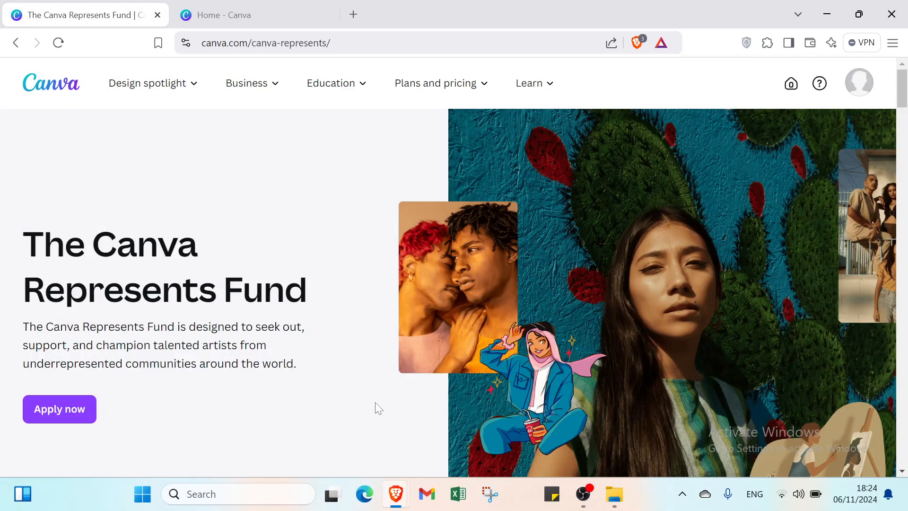
scroll(377, 408, down, 5)
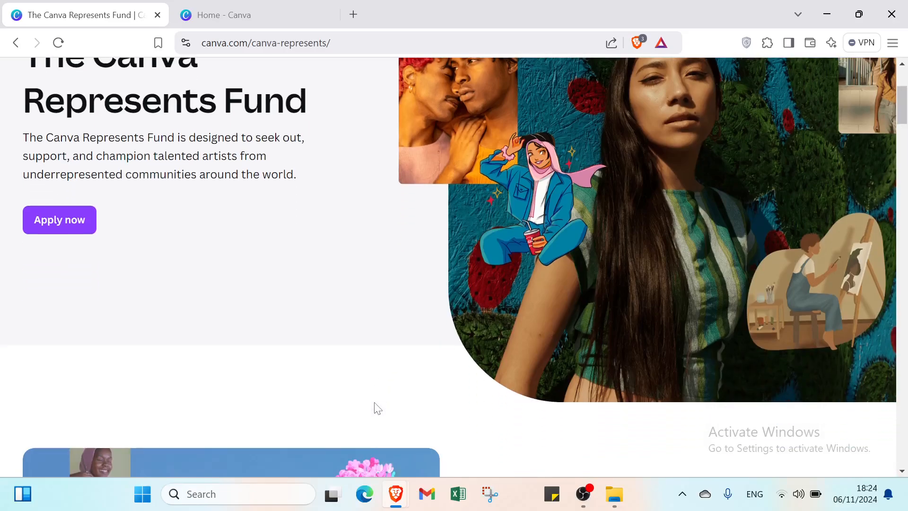
scroll(377, 407, down, 3)
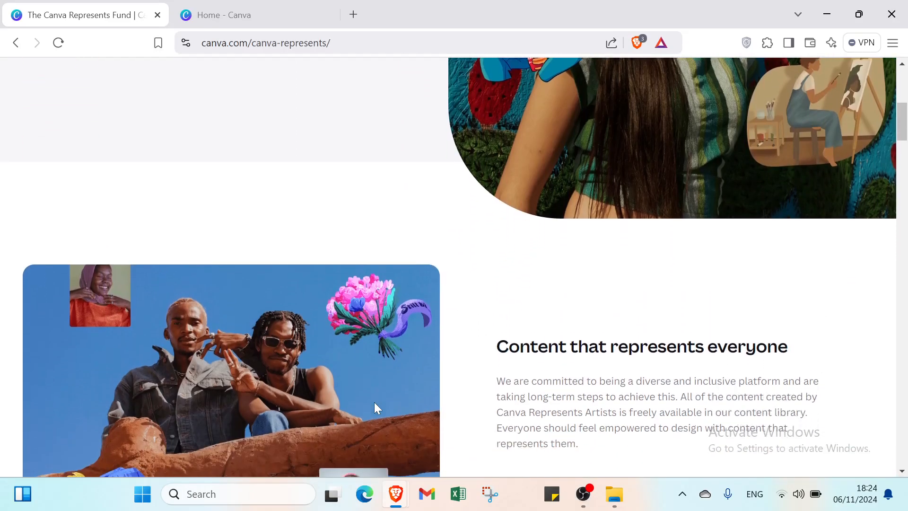
scroll(377, 408, down, 3)
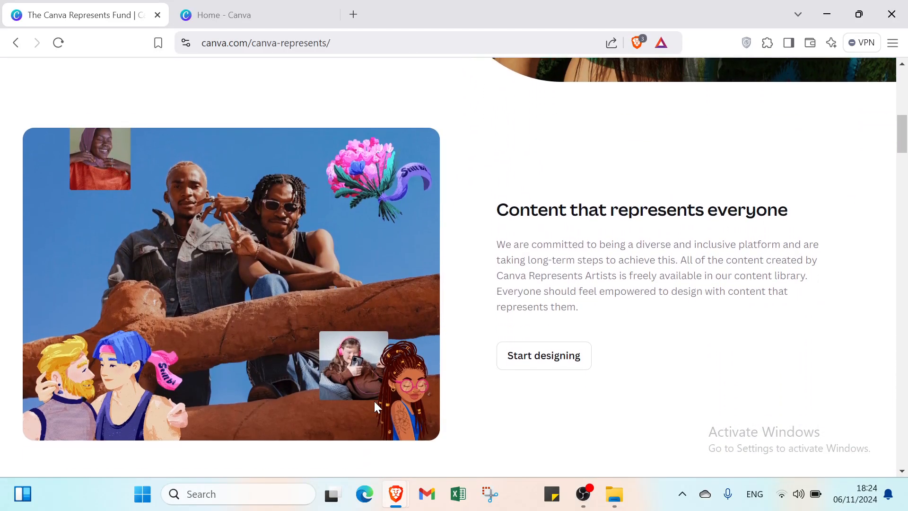
scroll(376, 405, down, 4)
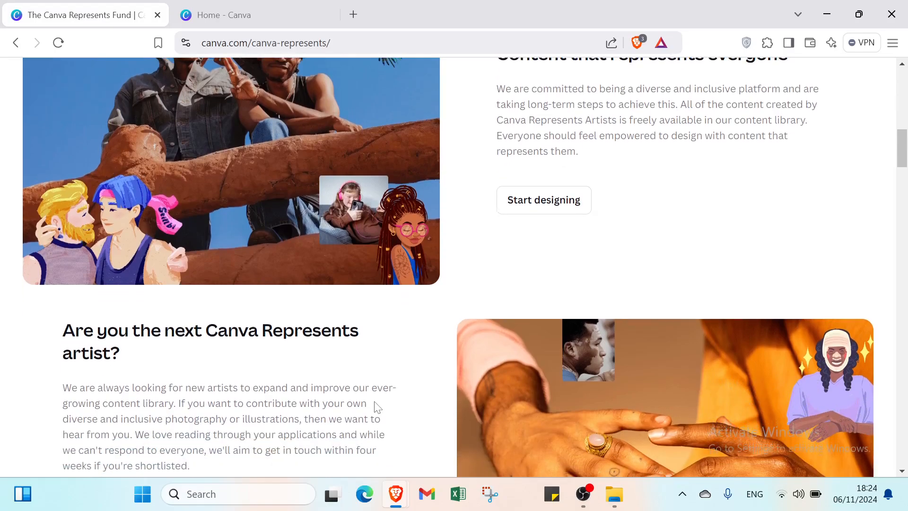
scroll(454, 267, down, 1)
scroll(377, 408, down, 3)
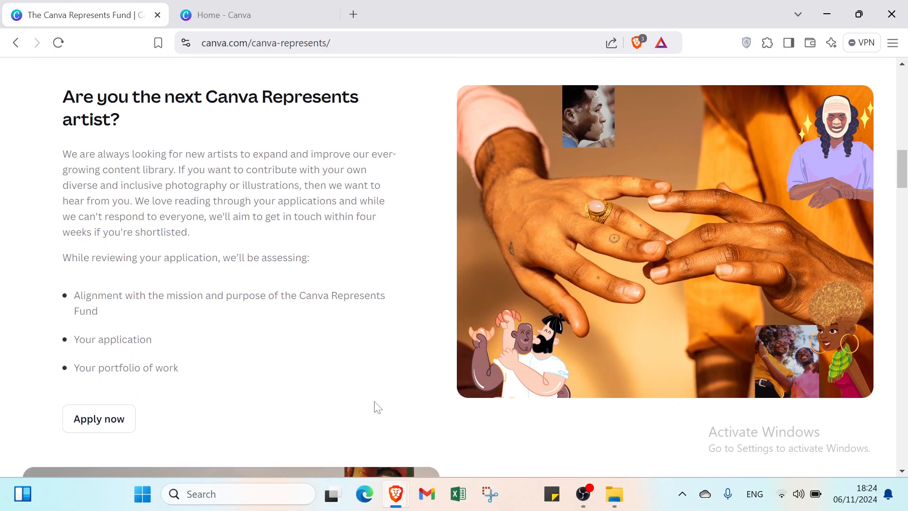
scroll(377, 408, down, 2)
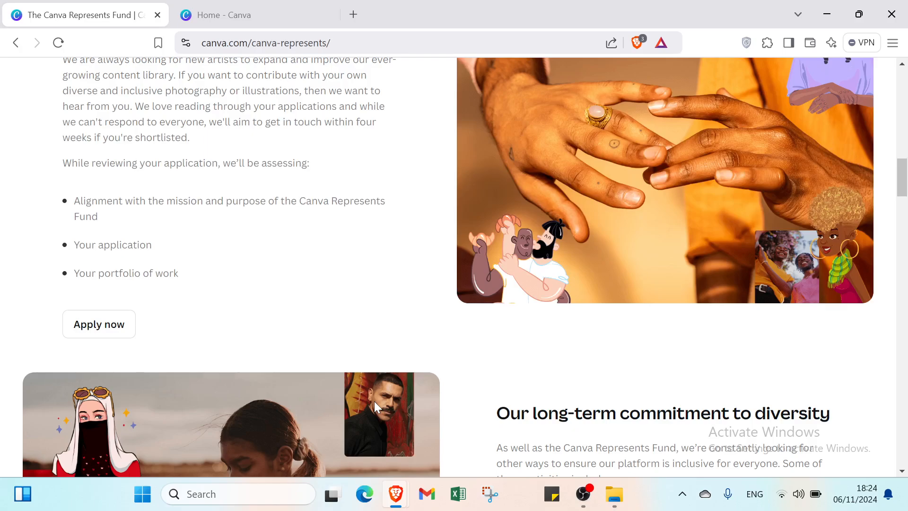
scroll(376, 407, down, 1)
scroll(376, 407, down, 2)
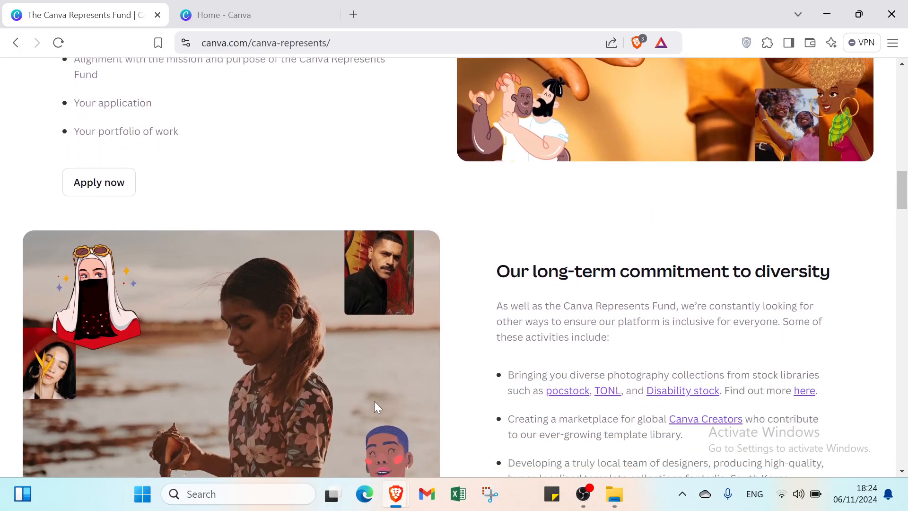
scroll(375, 402, down, 2)
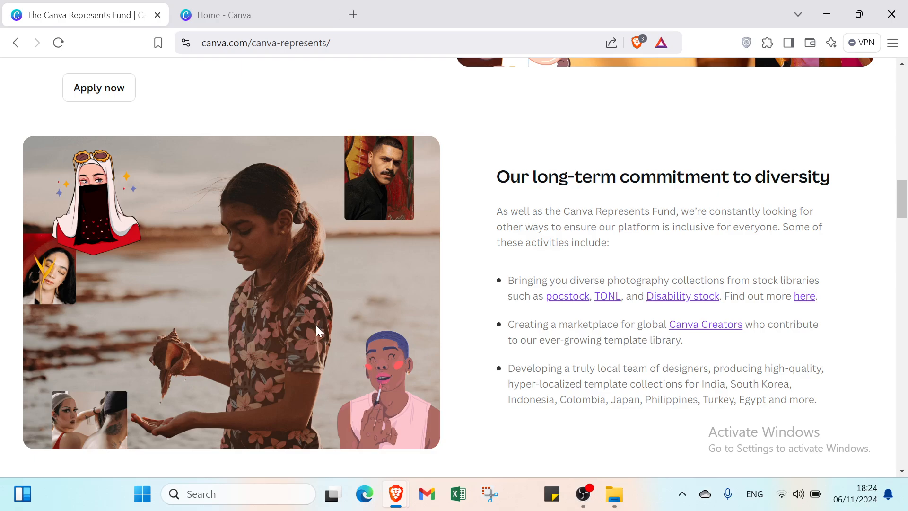
scroll(445, 377, up, 7)
scroll(447, 382, up, 1)
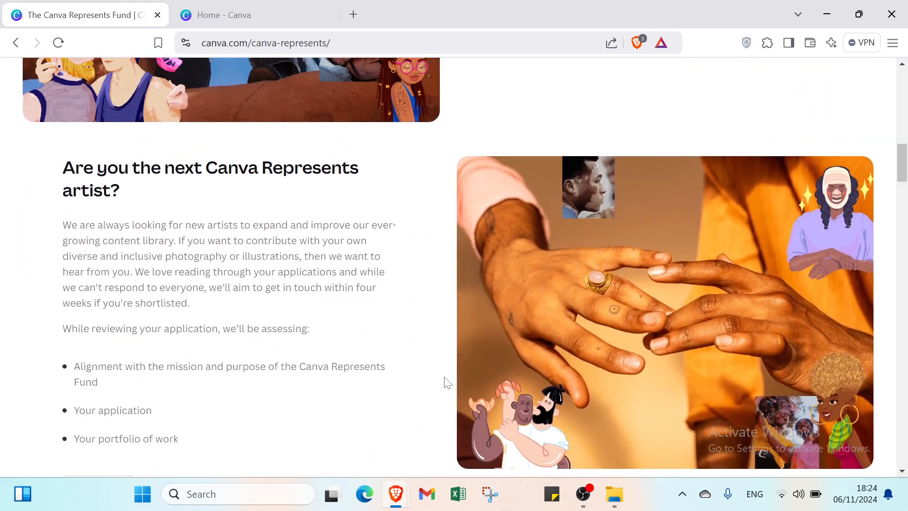
scroll(445, 378, up, 15)
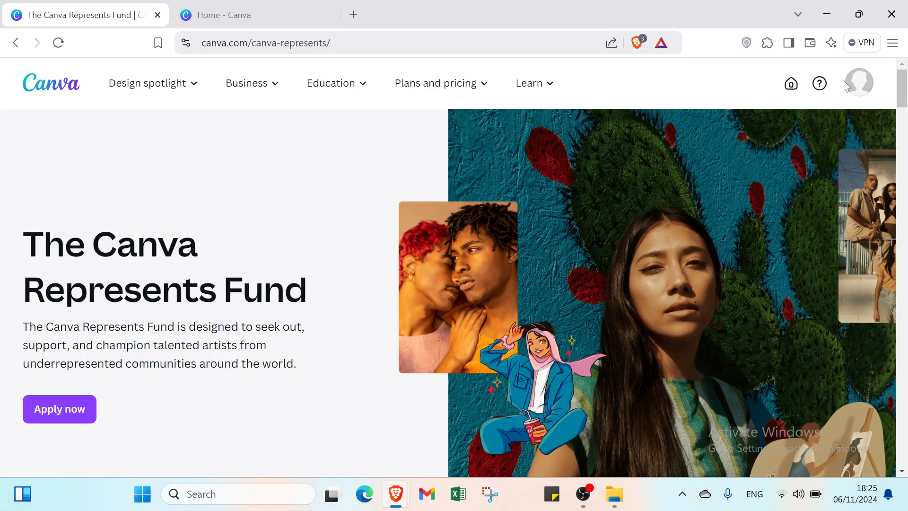
click(857, 84)
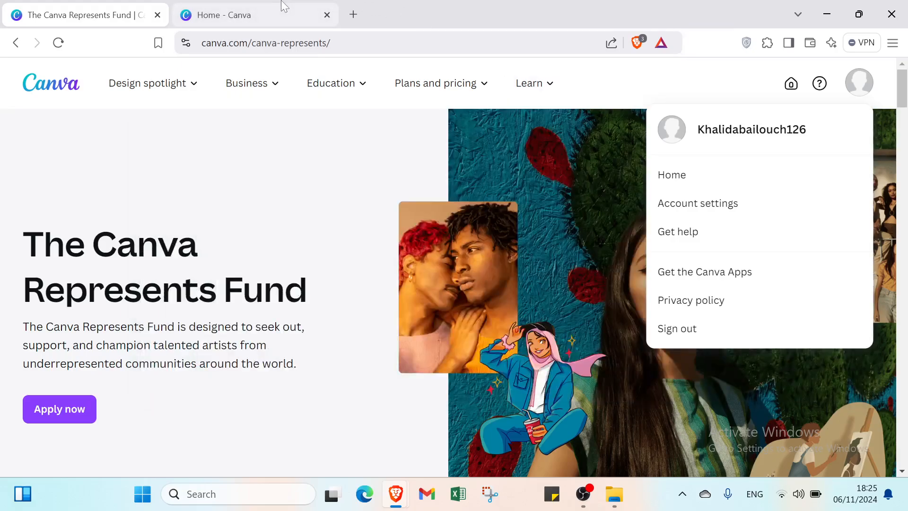
click(293, 11)
click(105, 9)
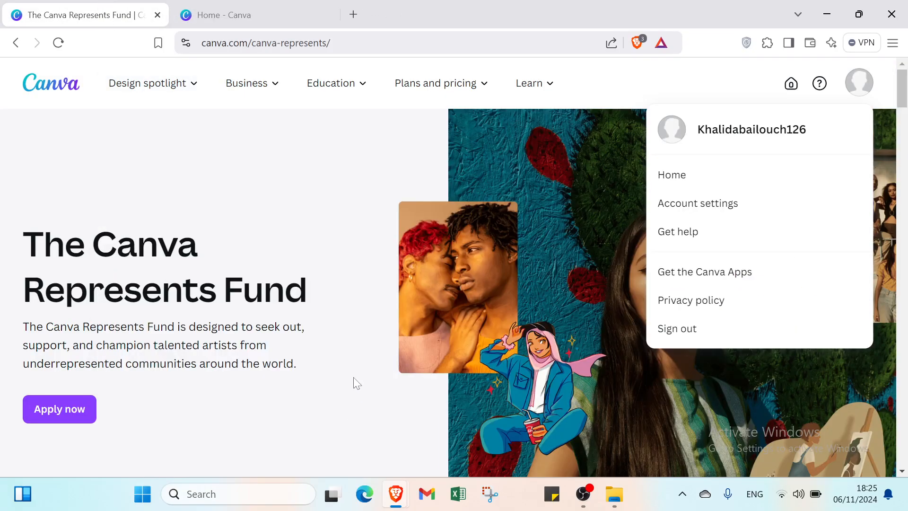
click(356, 383)
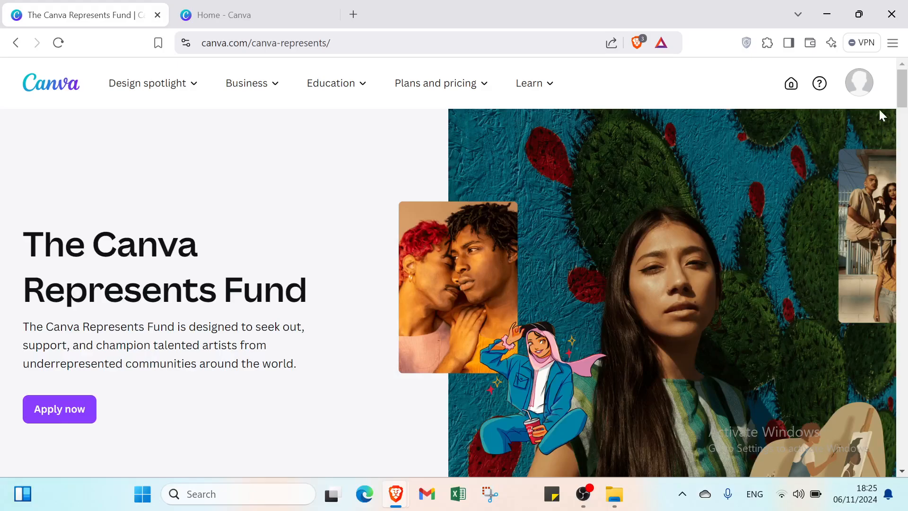
click(869, 85)
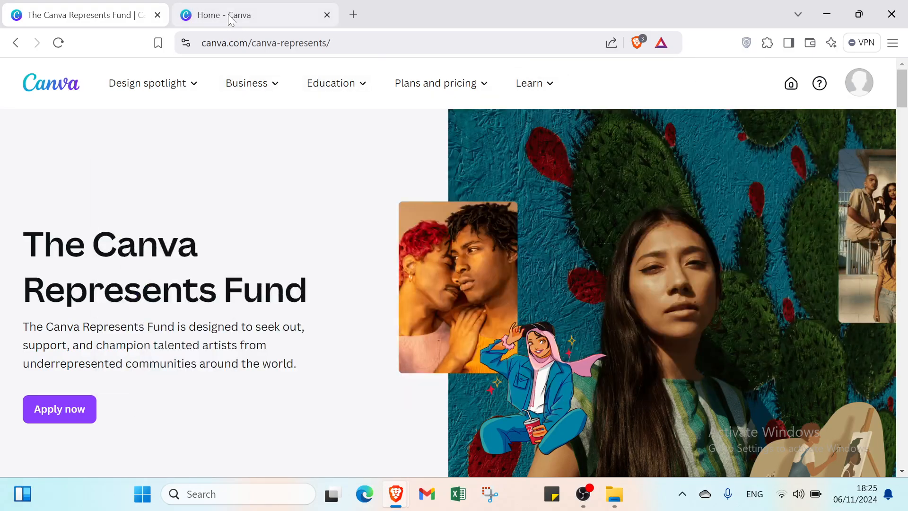
Step: Search from the Canva home page for "short videos youtube" and show all matching Canva Templates
click(237, 18)
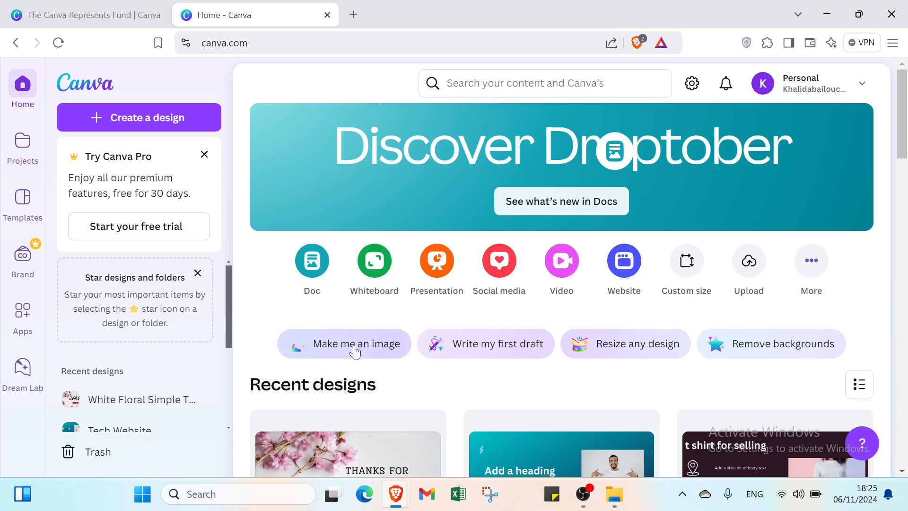
click(454, 85)
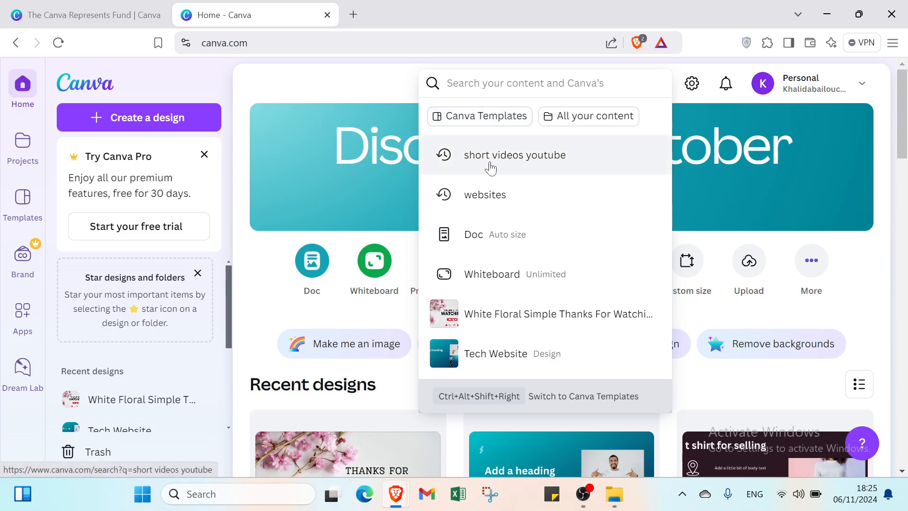
click(564, 150)
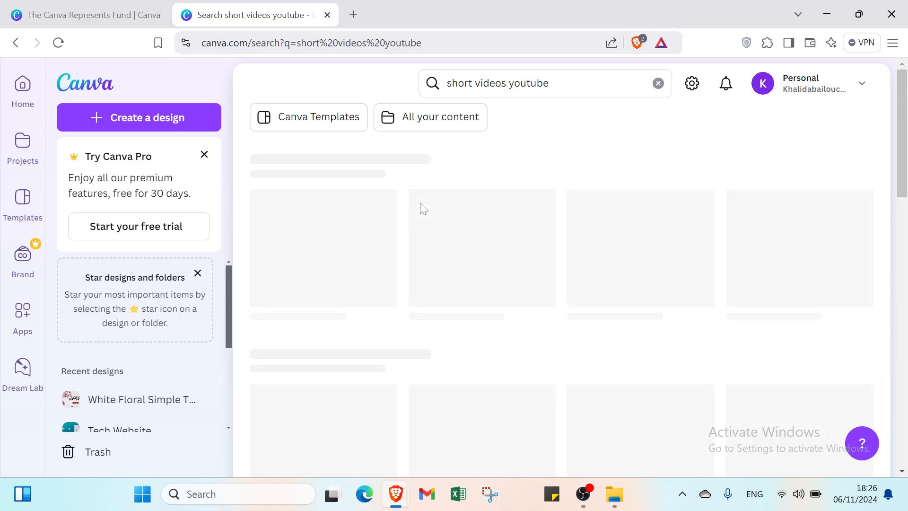
scroll(413, 194, down, 5)
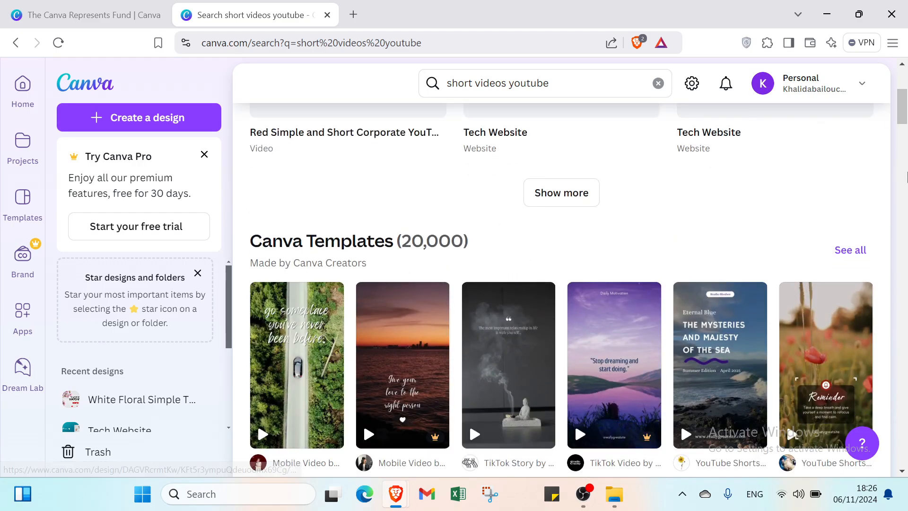
click(860, 251)
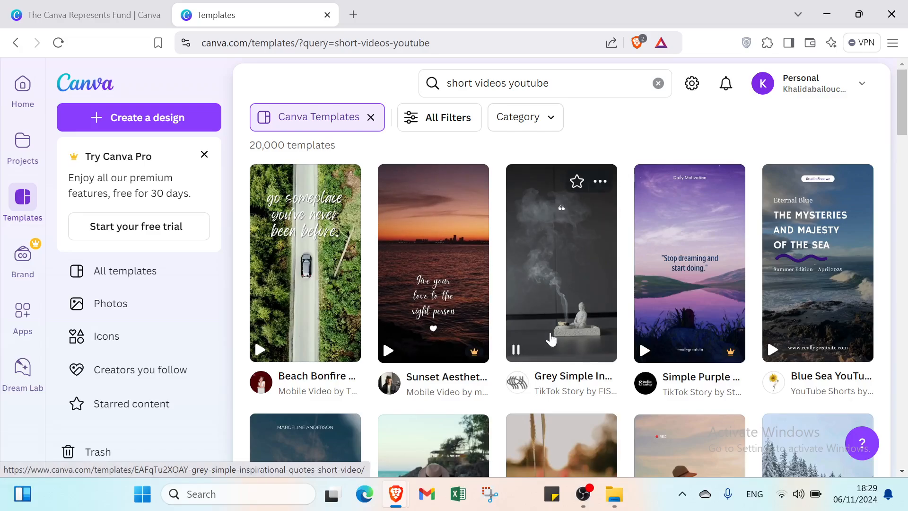
Step: Browse the template results for the short YouTube videos search
scroll(552, 332, down, 5)
scroll(551, 333, down, 8)
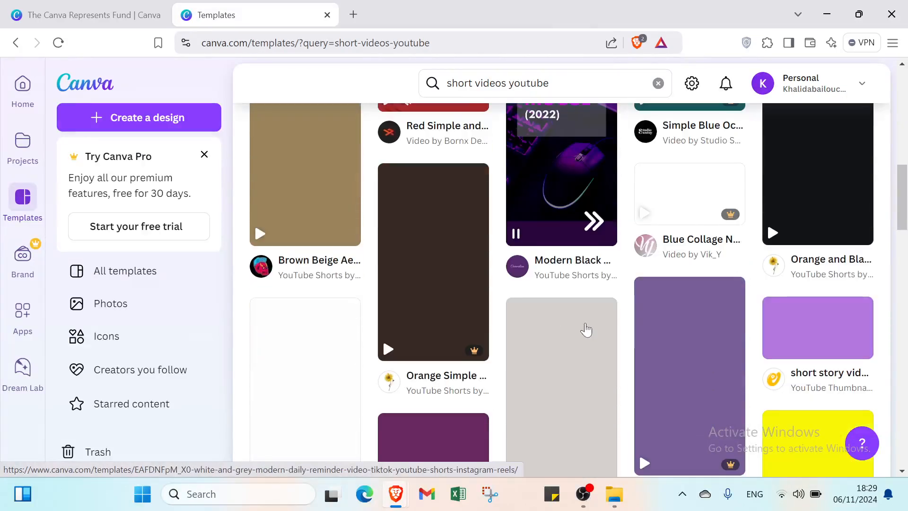
scroll(585, 329, down, 4)
scroll(584, 326, down, 9)
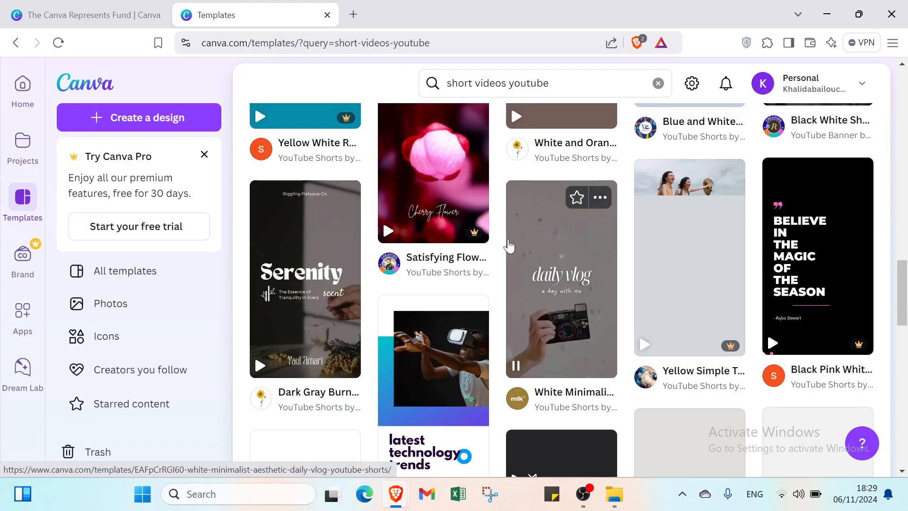
scroll(510, 245, up, 6)
scroll(509, 245, up, 15)
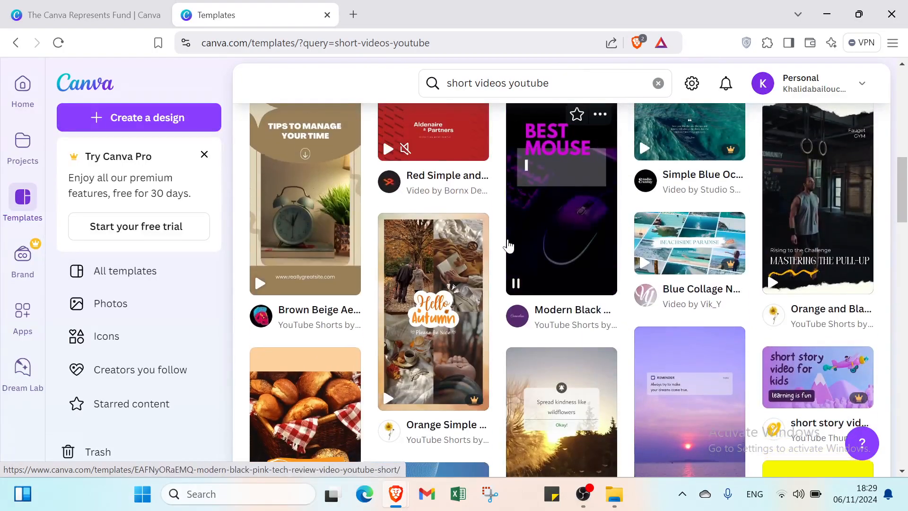
scroll(509, 245, up, 5)
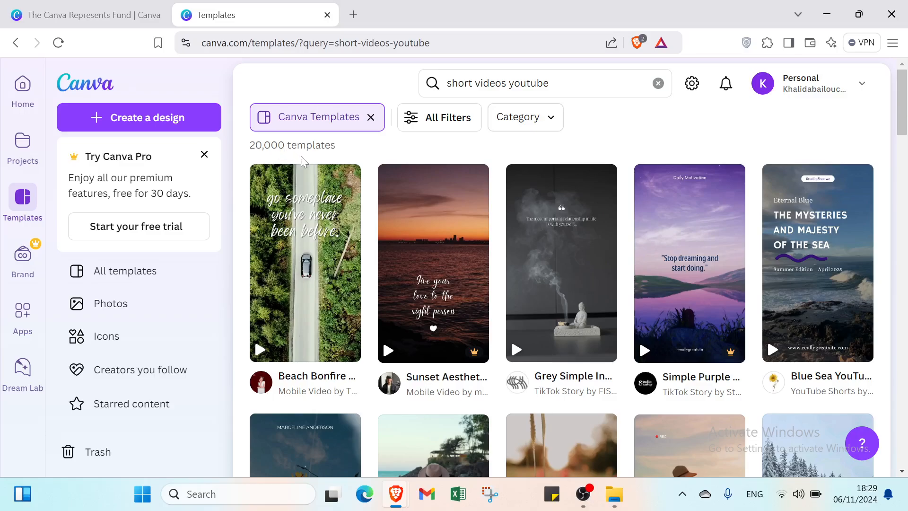
Step: Open all template filters and expand the Business, Social Media and Education categories to view their subcategories
click(421, 120)
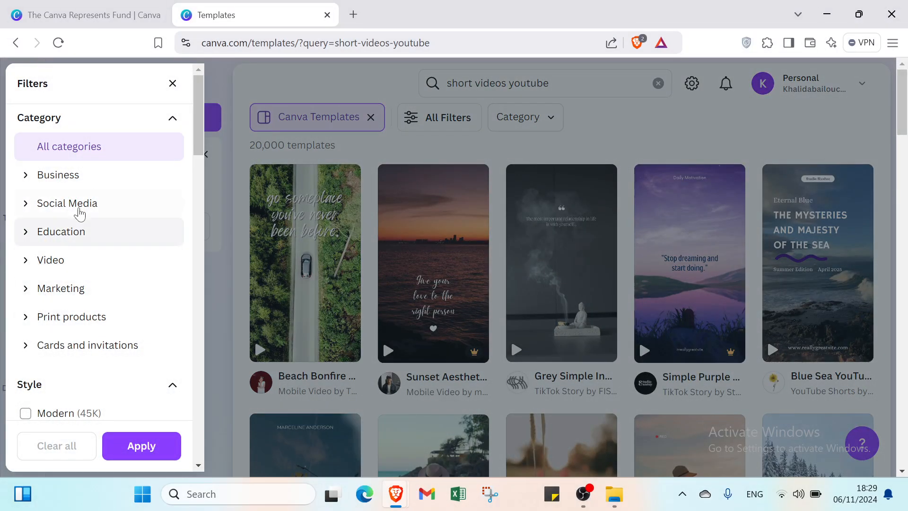
click(76, 176)
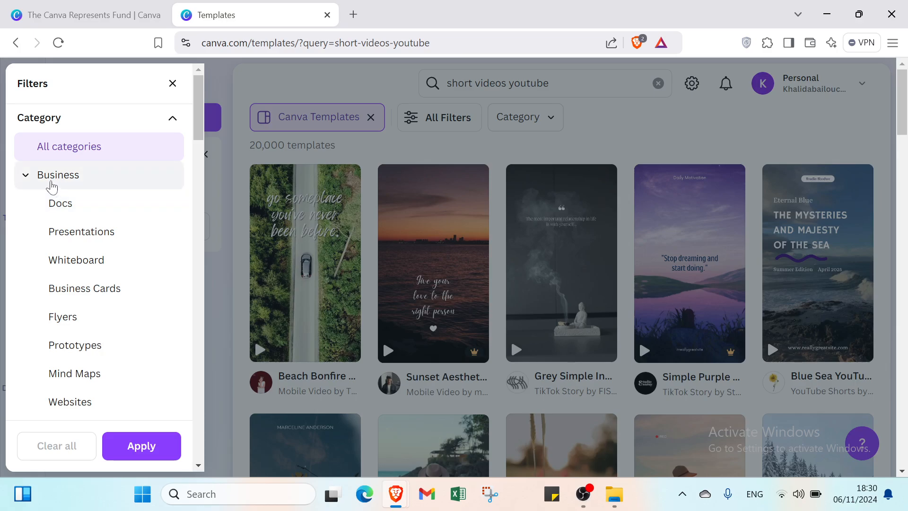
scroll(75, 186, down, 10)
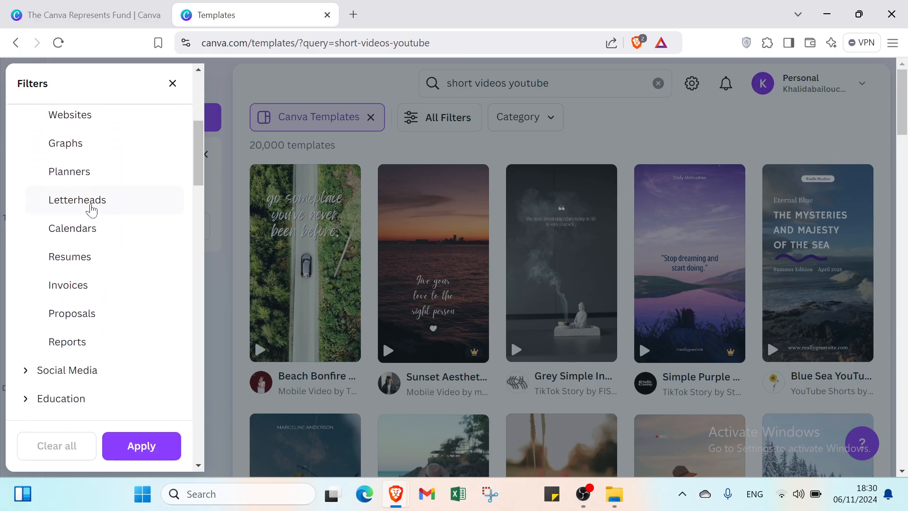
click(80, 192)
scroll(72, 184, down, 6)
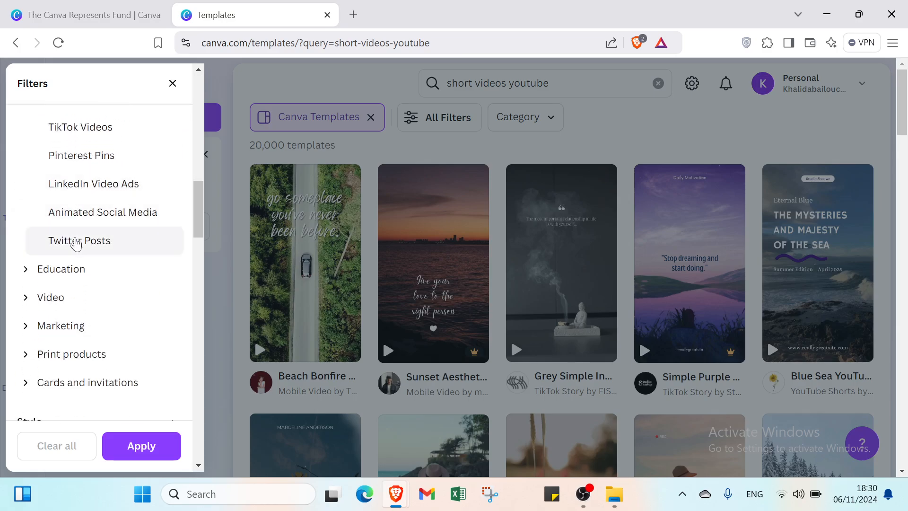
click(75, 279)
scroll(73, 278, down, 5)
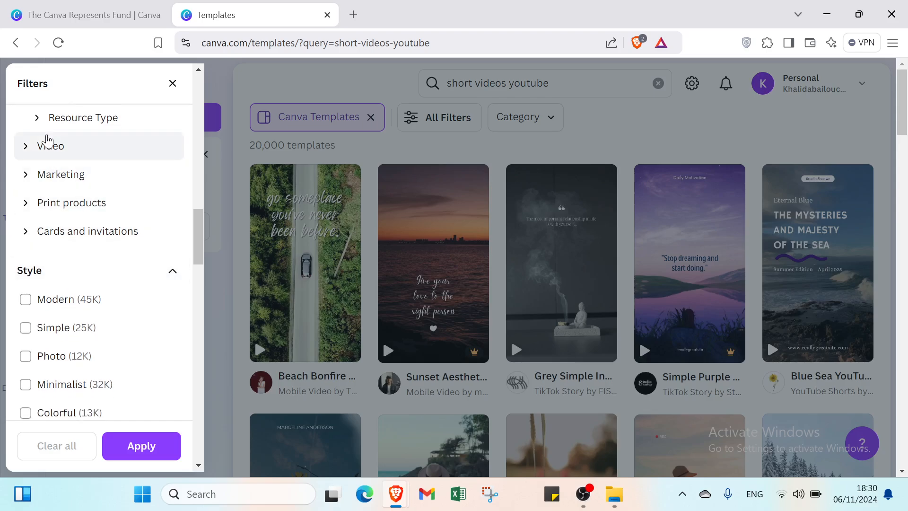
Step: Expand the Video category in the filters and select YouTube Videos
click(47, 142)
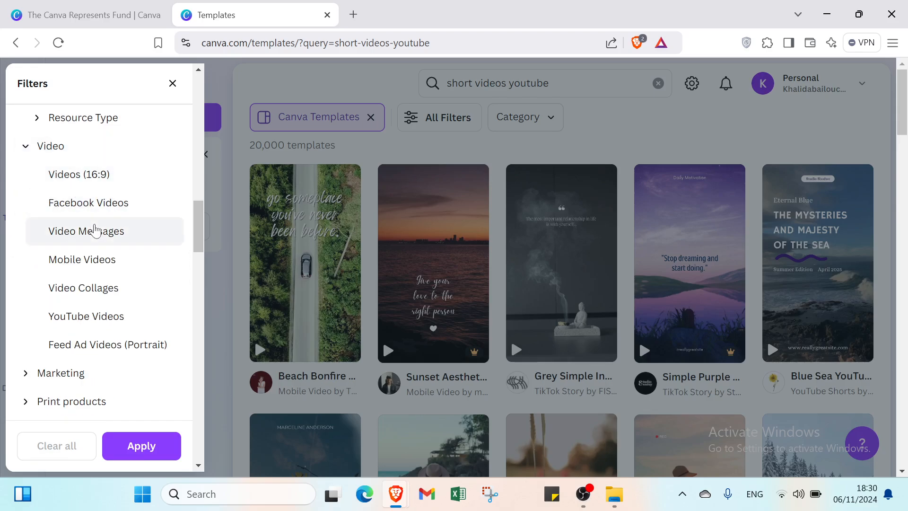
scroll(118, 242, down, 2)
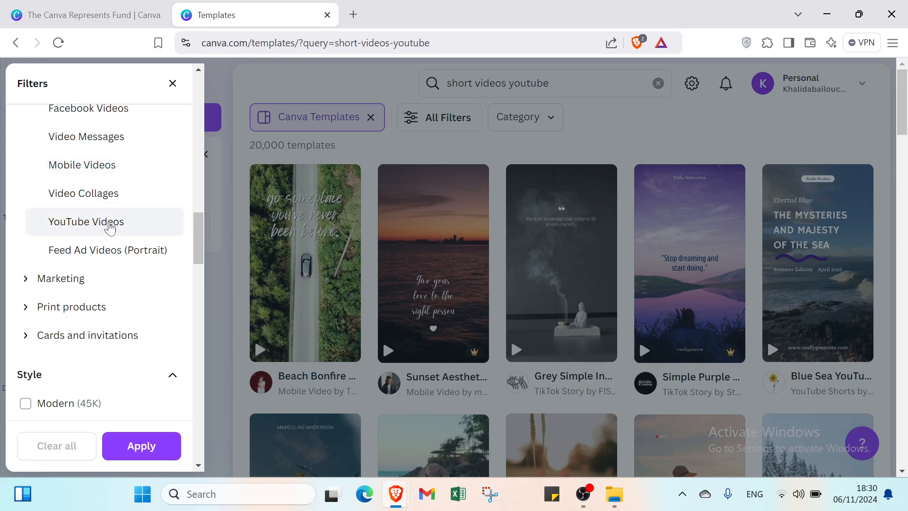
click(110, 228)
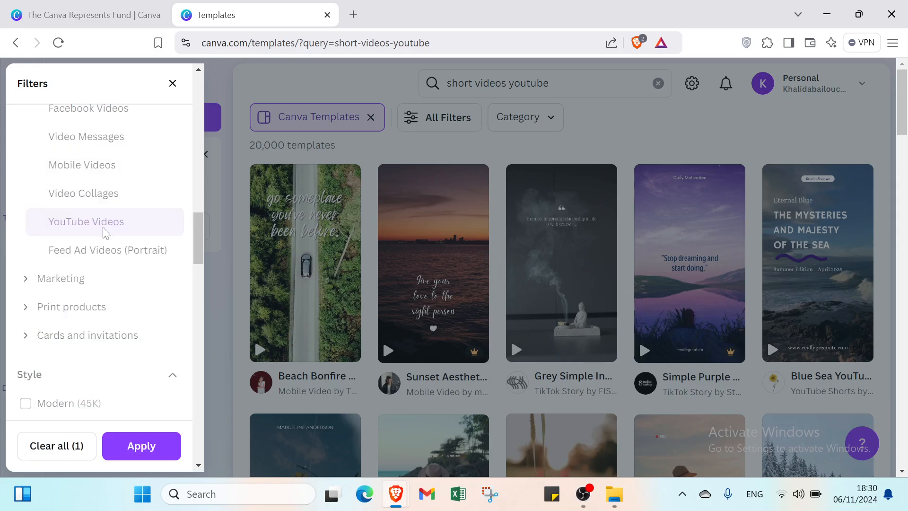
scroll(93, 255, down, 5)
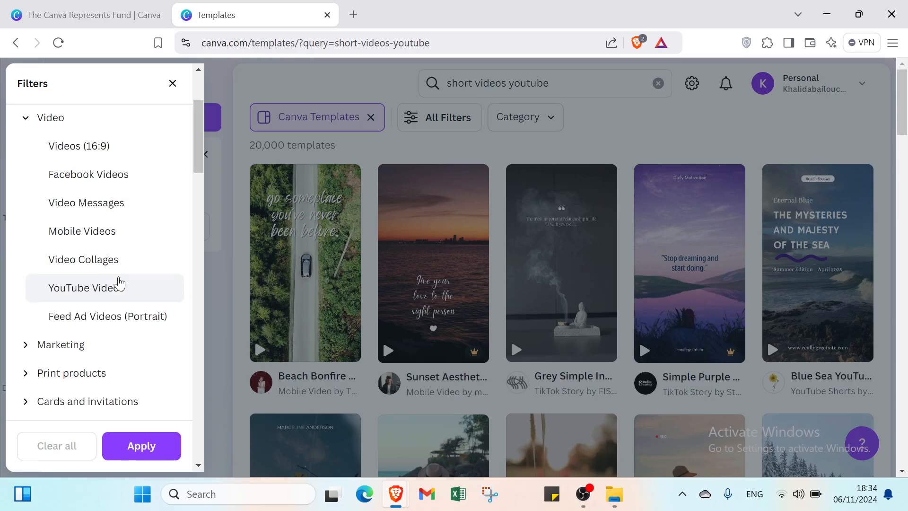
click(161, 288)
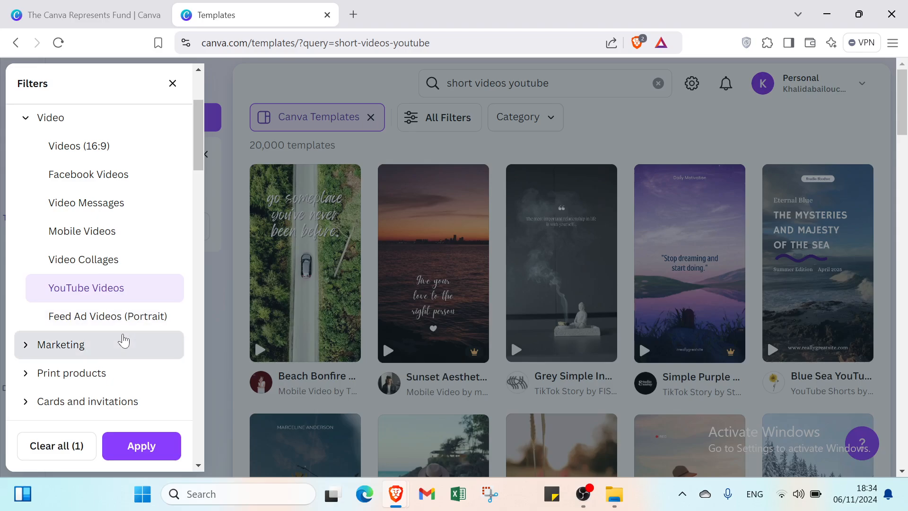
Step: Expand the Marketing category and look through its template types down to the Format filter
click(125, 343)
scroll(121, 338, down, 4)
scroll(118, 334, down, 3)
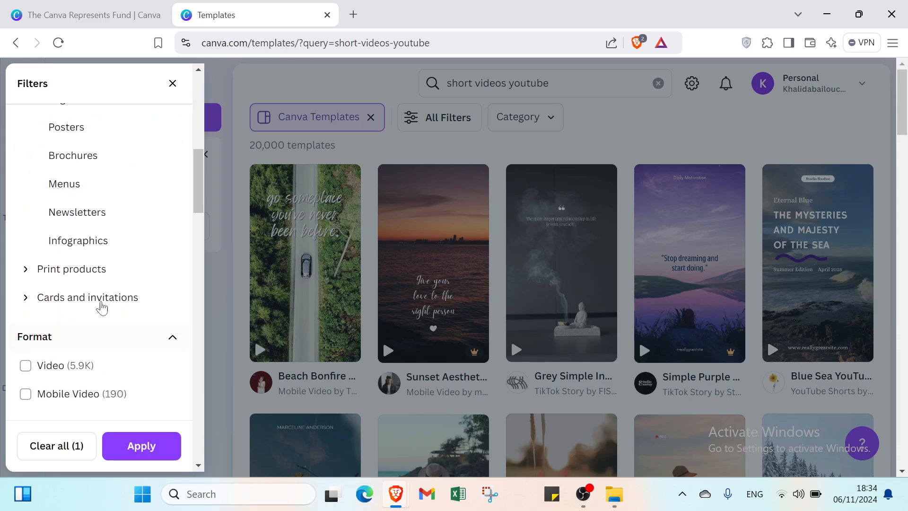
Step: Expand the Print products and Cards and invitations categories in the filters to view their subcategories
click(95, 269)
scroll(87, 278, down, 3)
scroll(88, 269, down, 2)
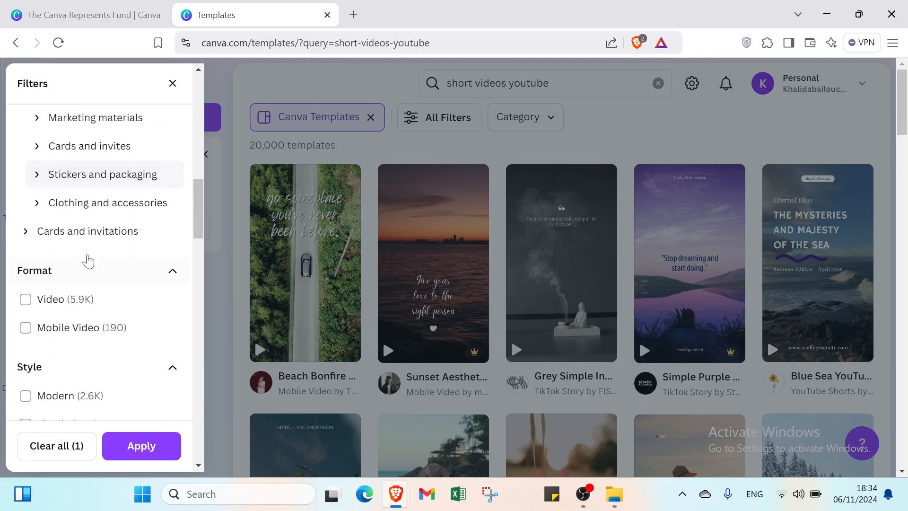
click(89, 230)
scroll(90, 229, down, 3)
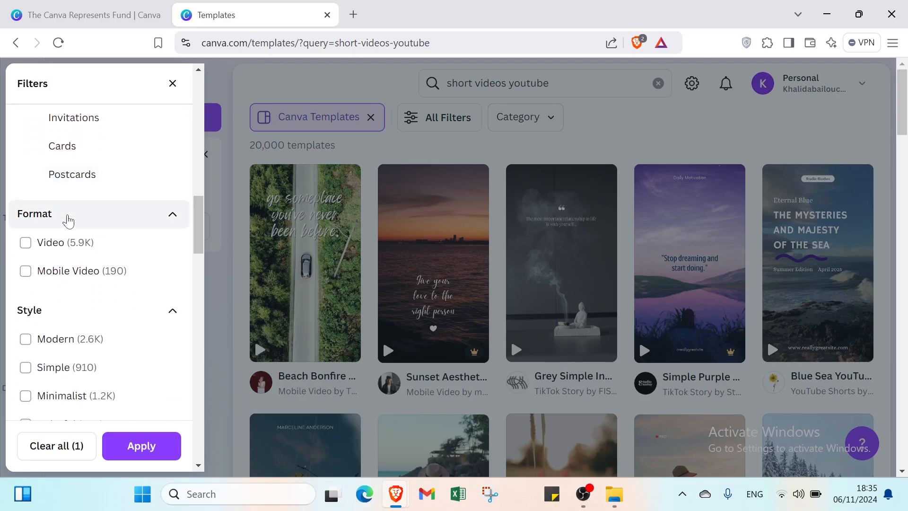
Step: Filter the templates to the Free price option and the white color #ffffff, and apply the filters
scroll(69, 220, down, 7)
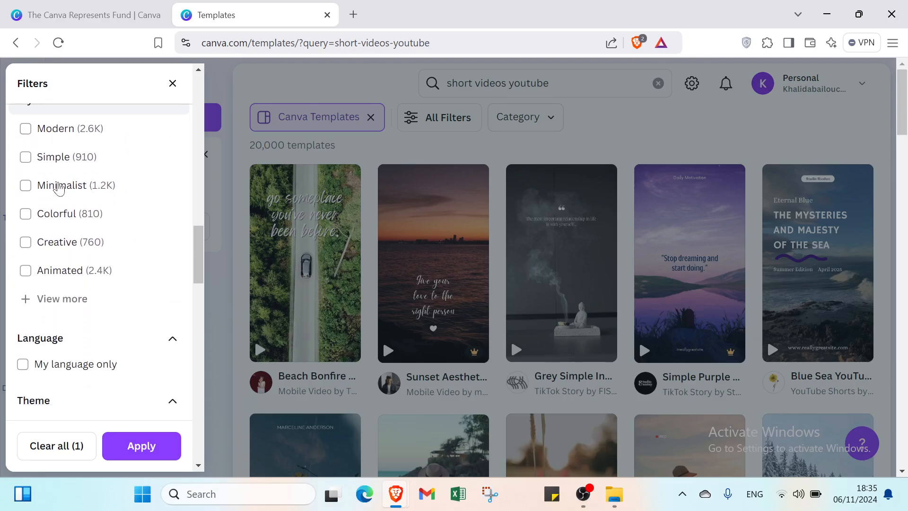
scroll(60, 190, down, 5)
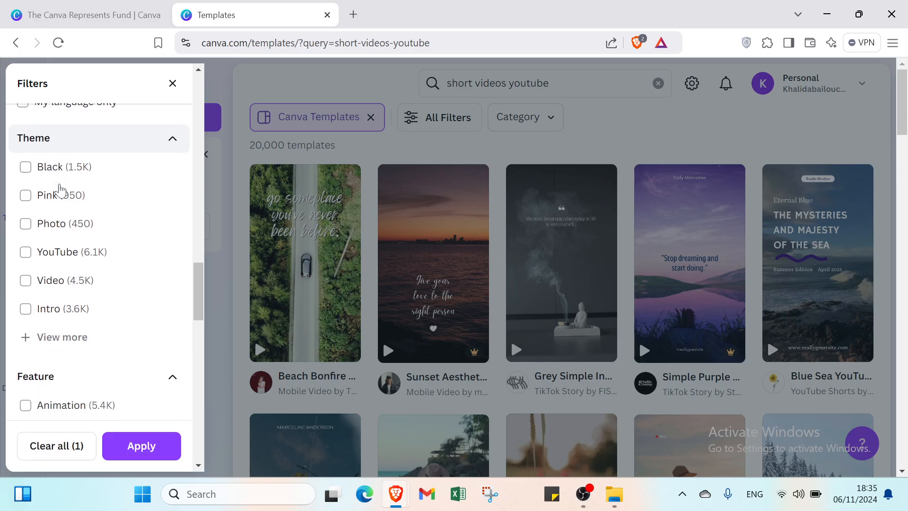
scroll(60, 191, down, 10)
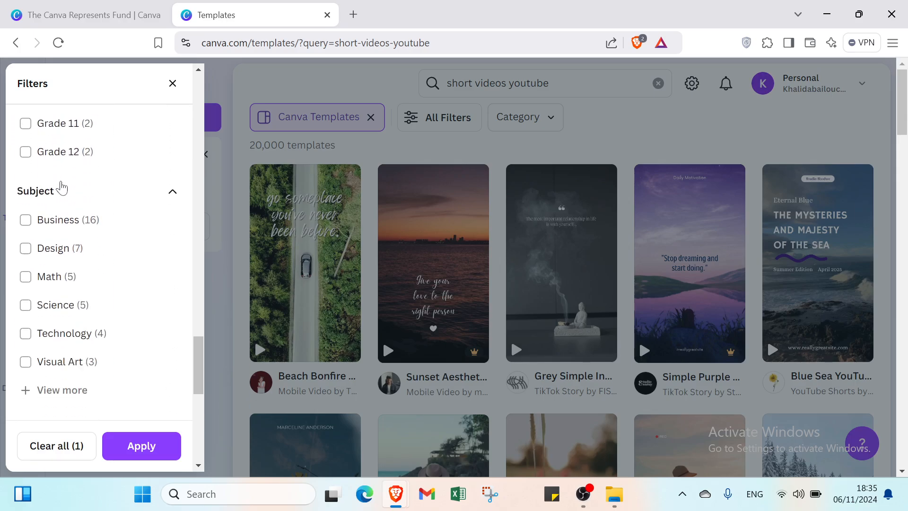
scroll(61, 187, down, 10)
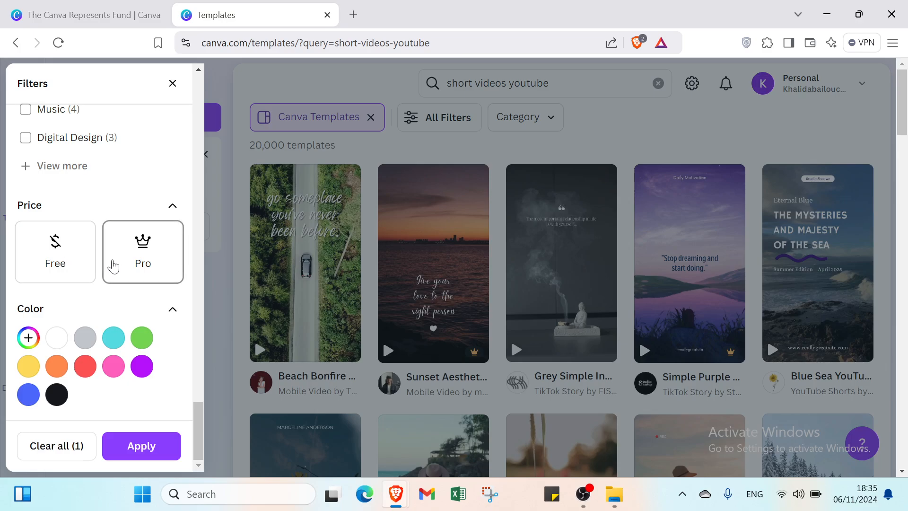
click(82, 250)
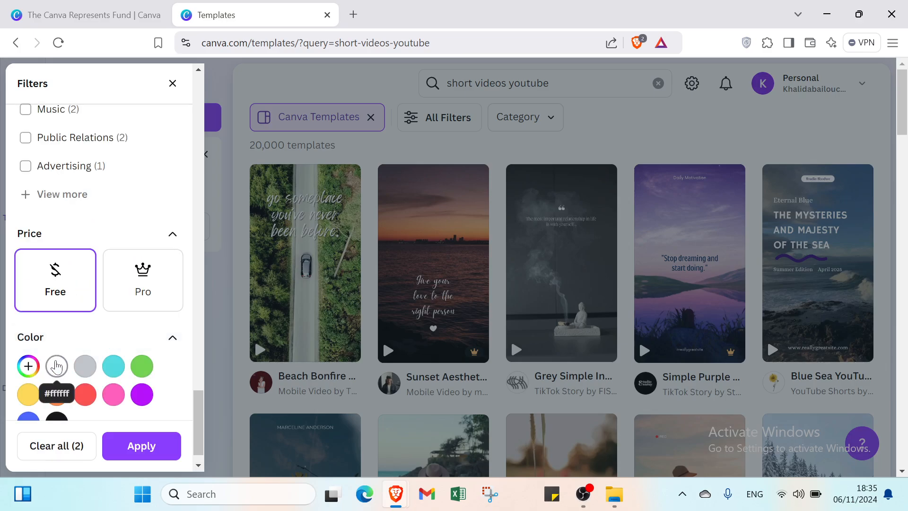
click(56, 367)
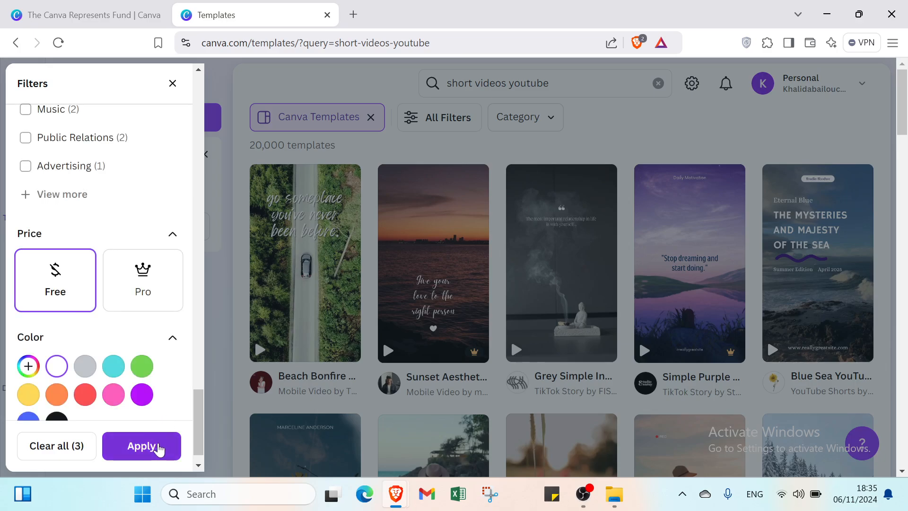
click(159, 450)
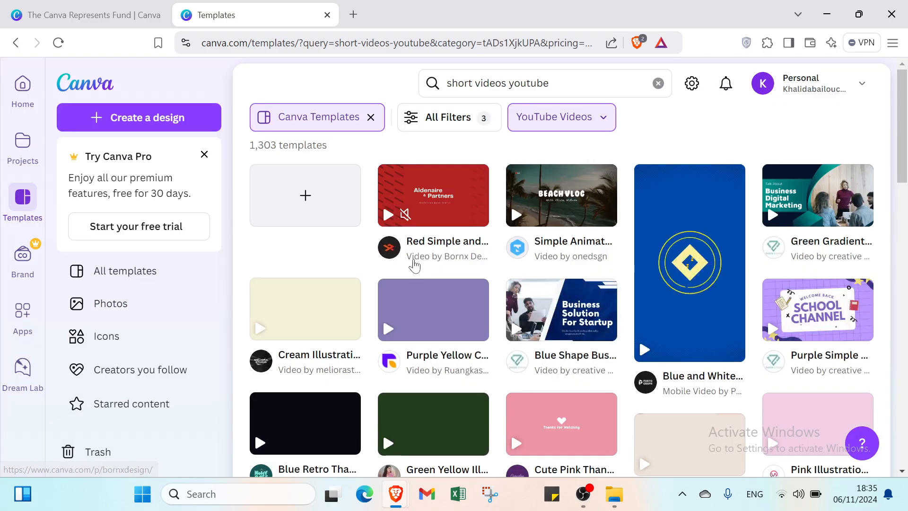
Step: Browse the filtered YouTube video templates and their related searches for a suitable design
mouse_move(428, 288)
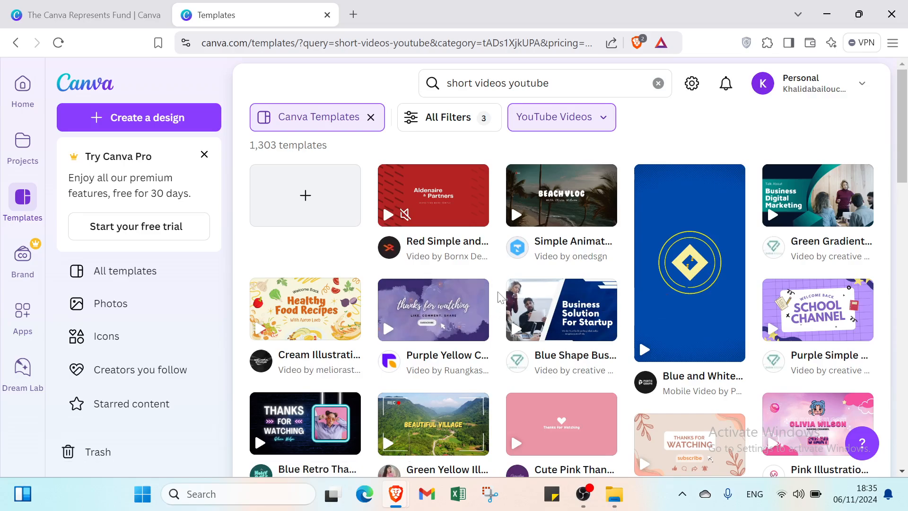
scroll(497, 296, down, 1)
scroll(498, 296, down, 2)
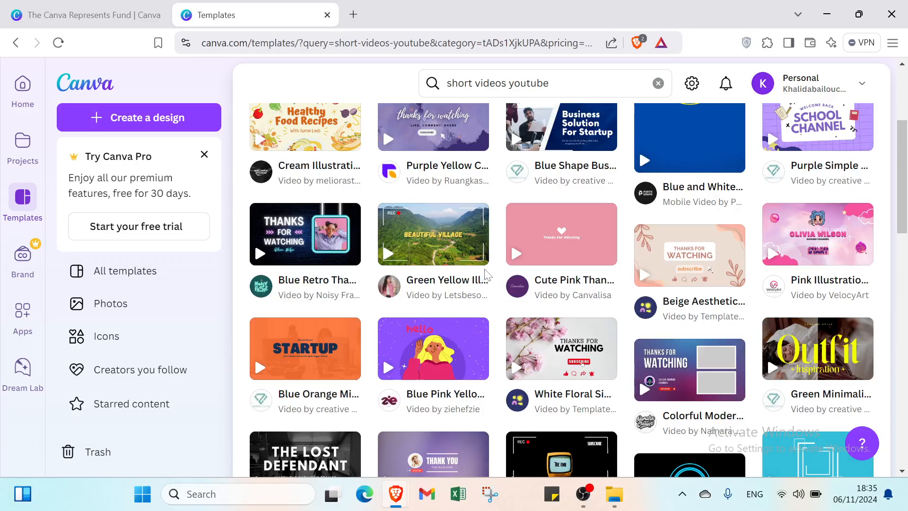
scroll(487, 275, up, 3)
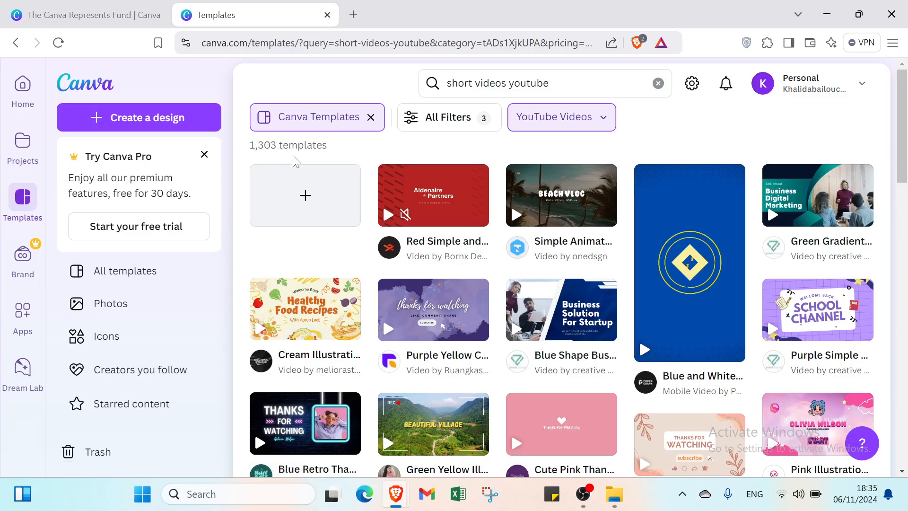
scroll(303, 182, down, 6)
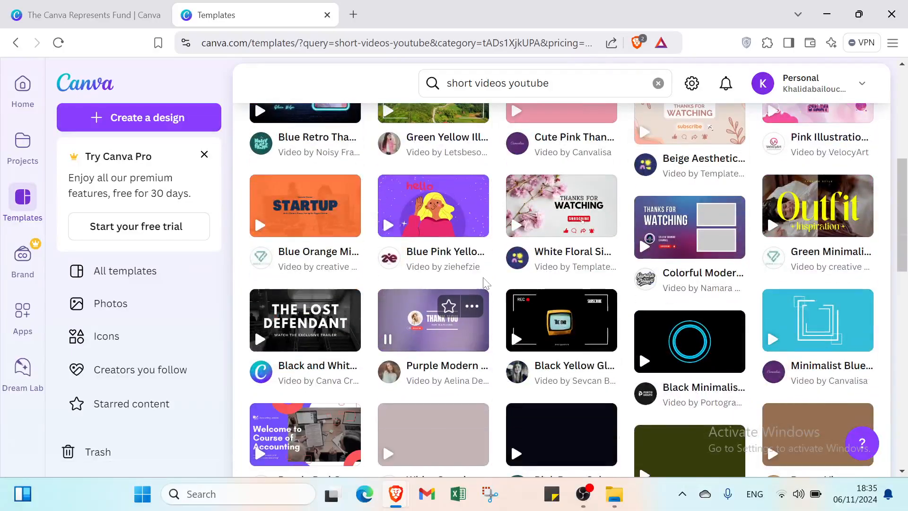
scroll(482, 331, down, 4)
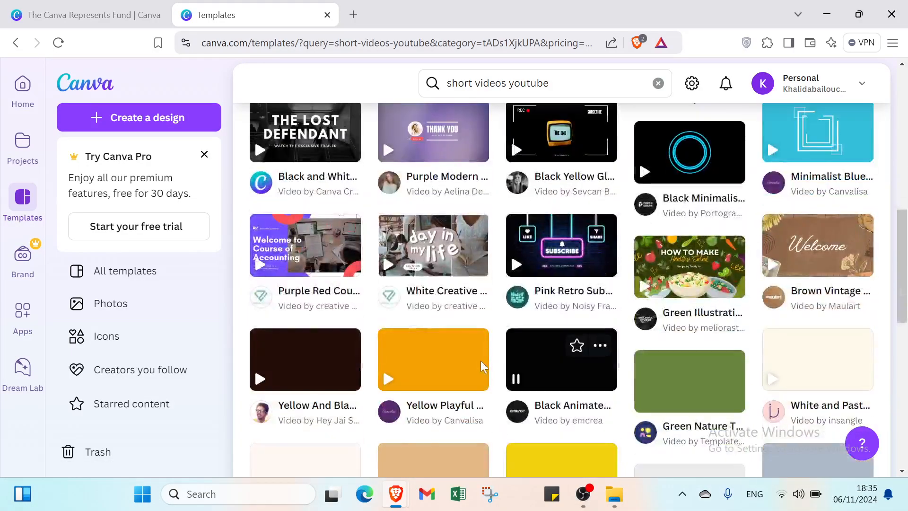
scroll(430, 351, down, 4)
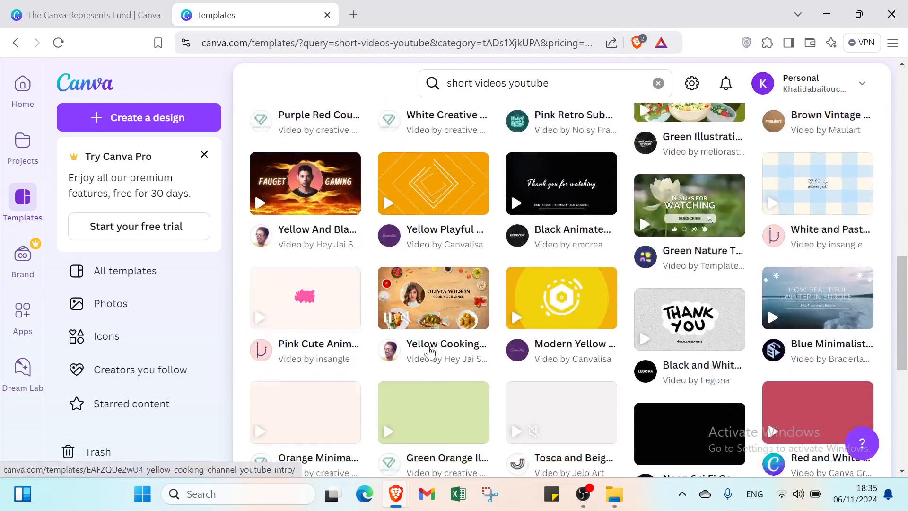
scroll(358, 308, down, 3)
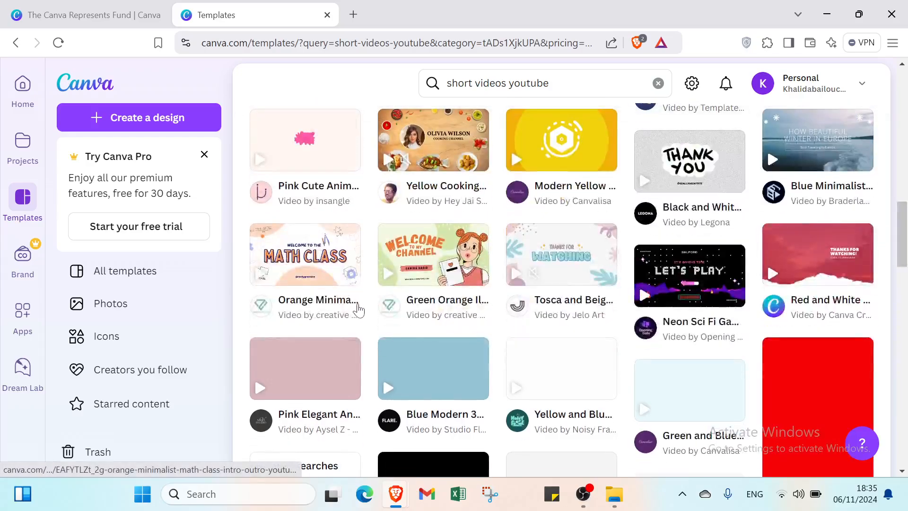
scroll(462, 318, down, 4)
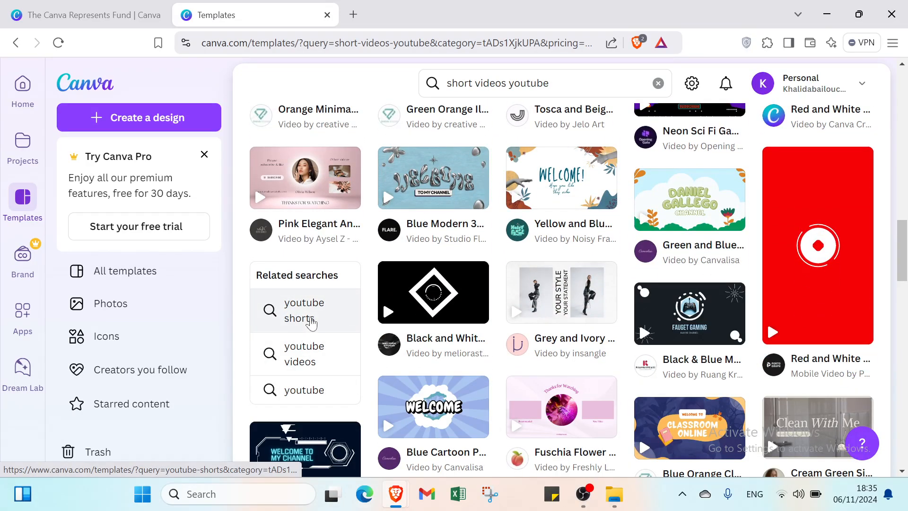
scroll(311, 323, down, 9)
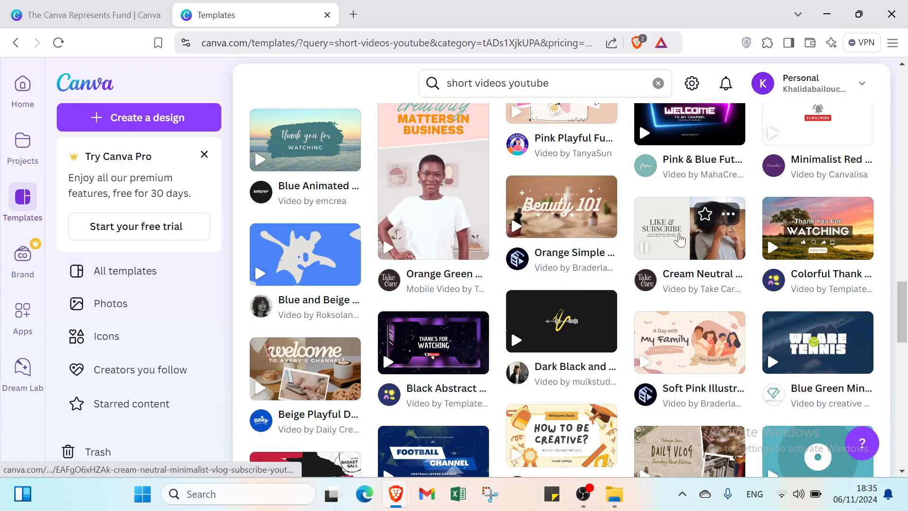
Step: Open the Cream Neutral Minimalist Vlog Subscribe YouTube Outro Video template for customizing and play the video
click(681, 239)
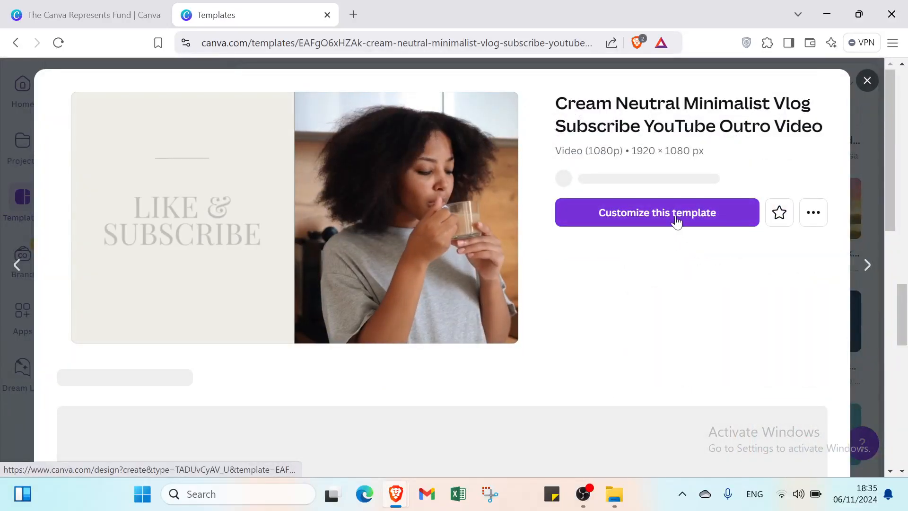
click(676, 217)
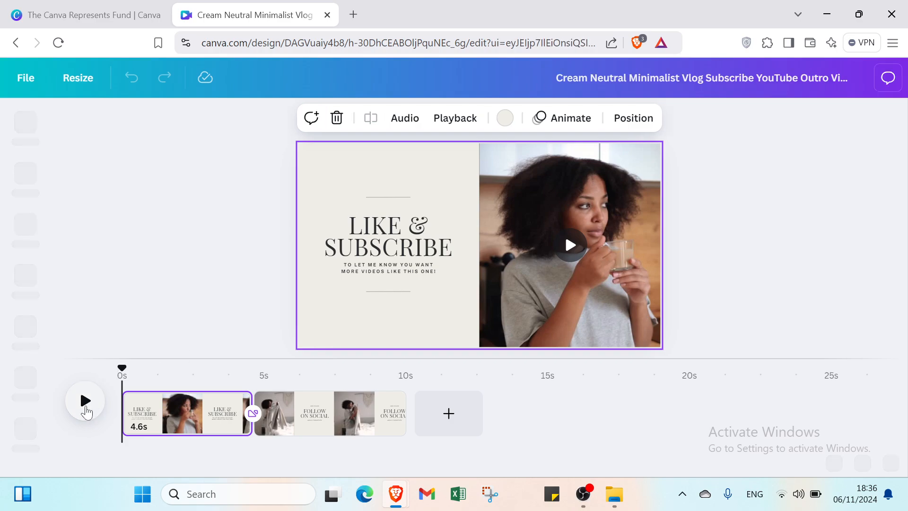
click(80, 390)
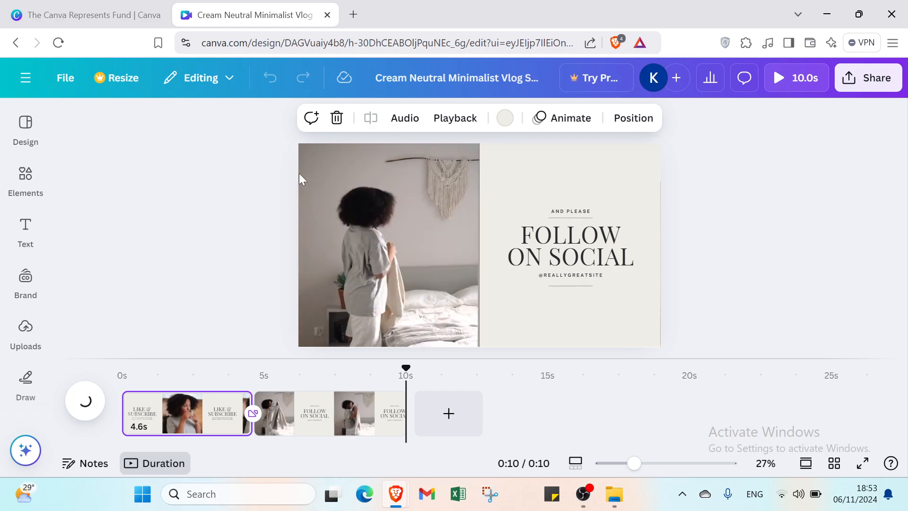
Step: Look through the video templates offered in the editor's design library
click(34, 139)
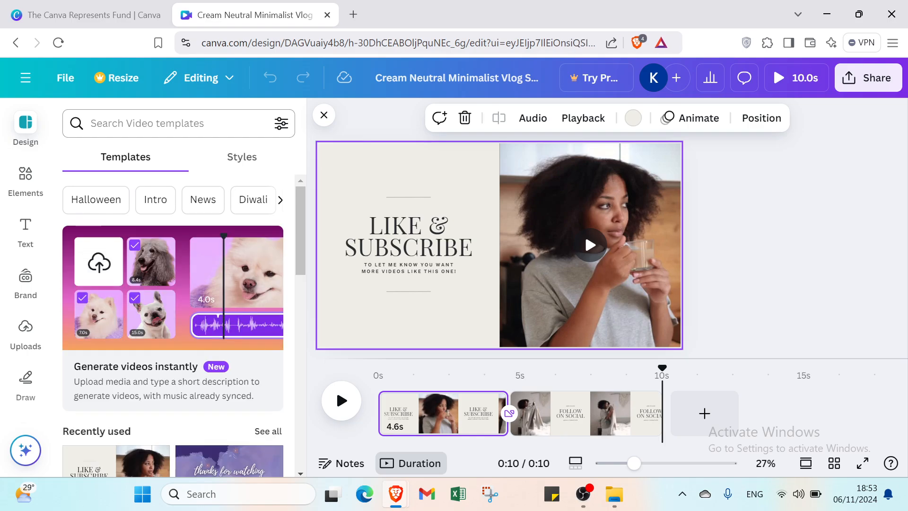
scroll(175, 284, down, 10)
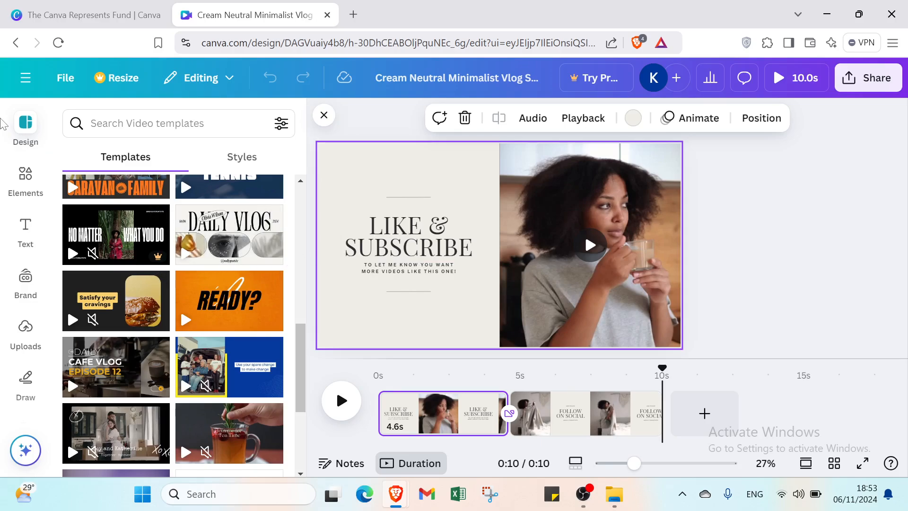
Step: Search the elements library for "videos shorts youtube"
click(25, 176)
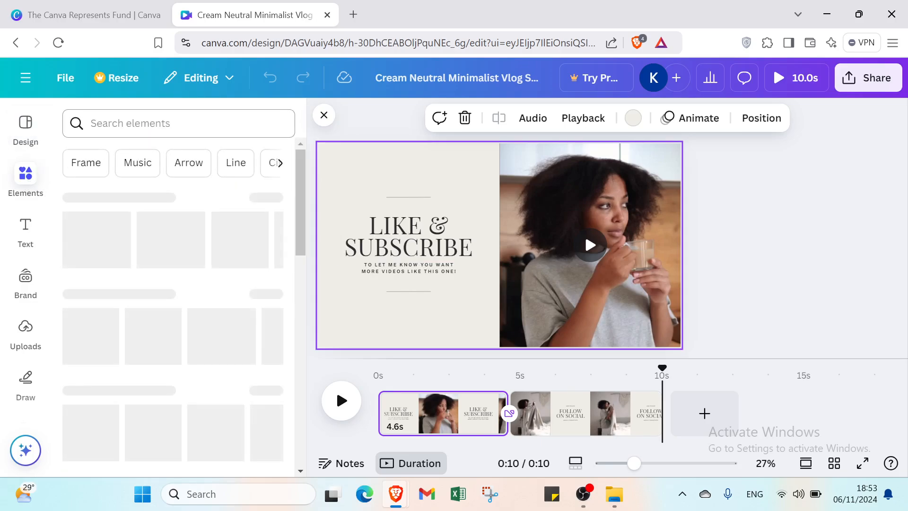
text(sh)
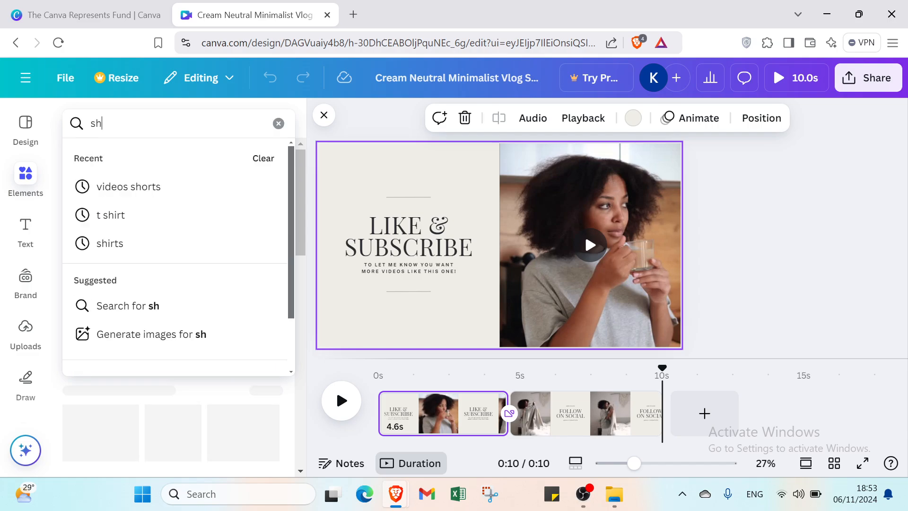
text(ory)
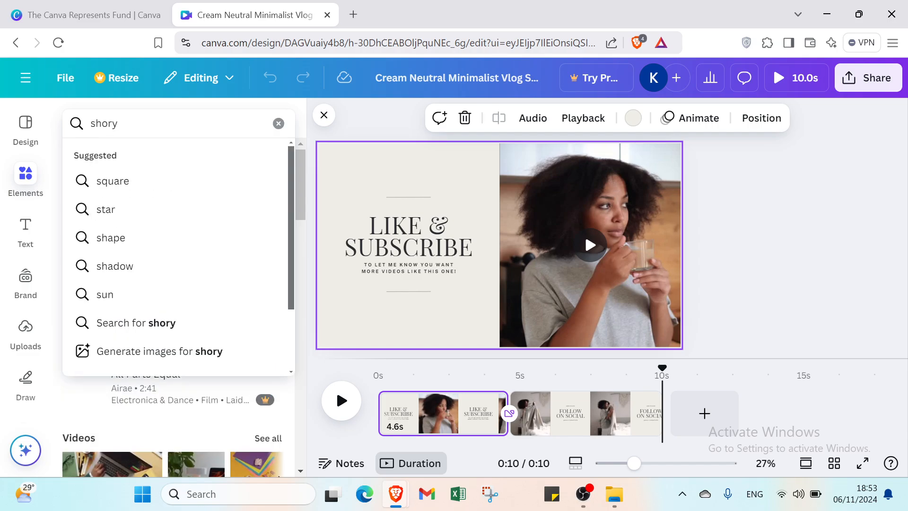
key(BackSpace)
click(146, 188)
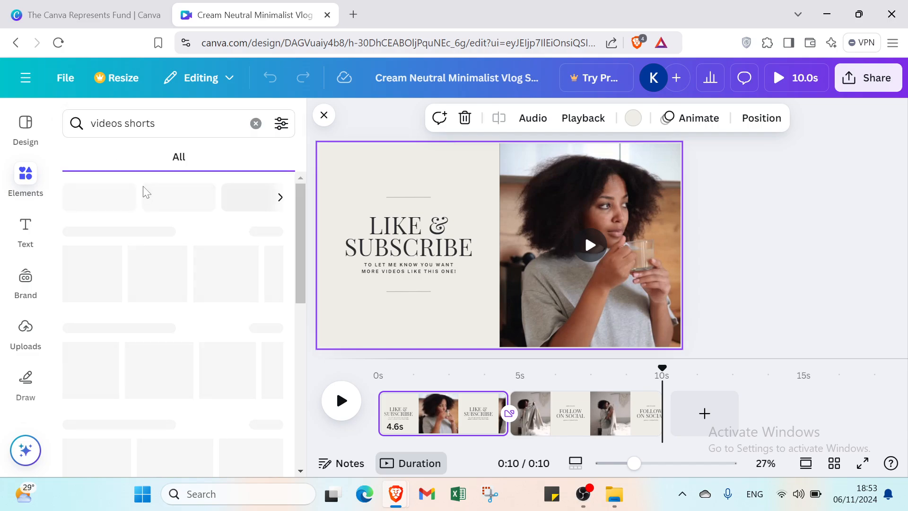
click(161, 124)
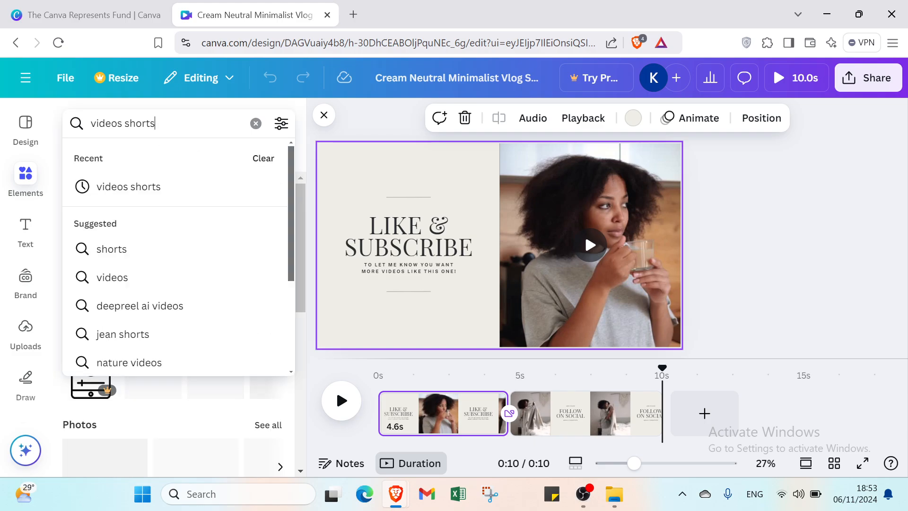
text(yo)
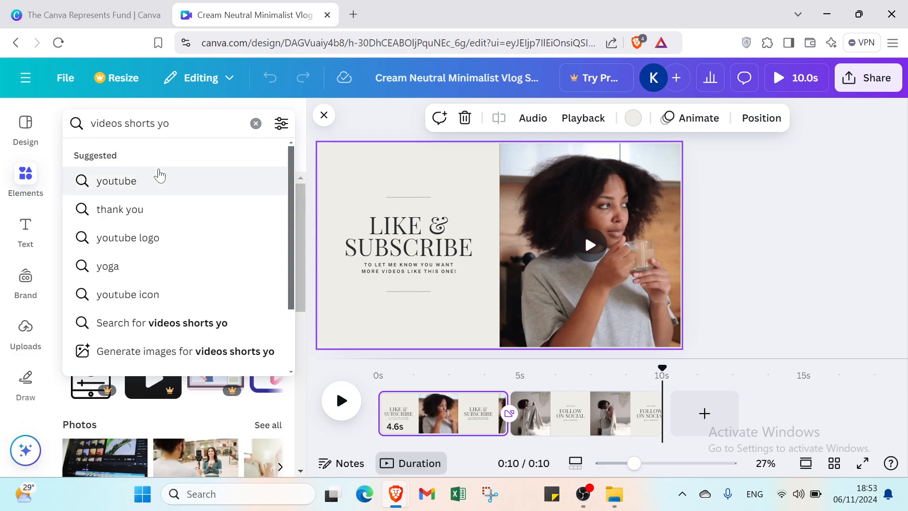
text(utube)
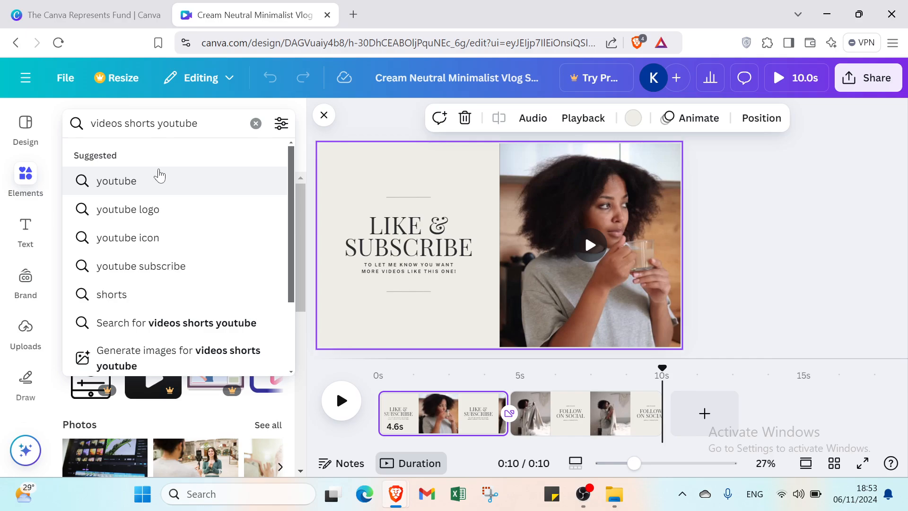
key(Return)
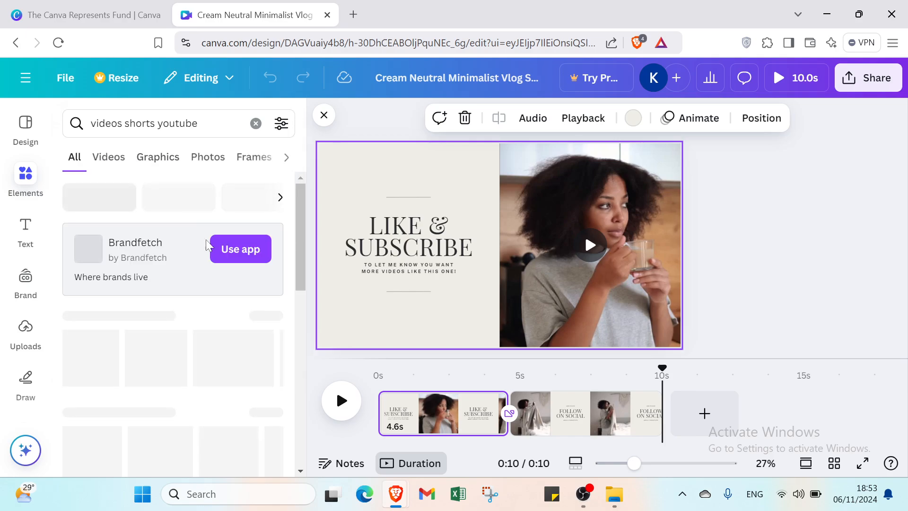
Step: Look through the element results across all types, limit them to videos and browse the clips
scroll(154, 392, down, 5)
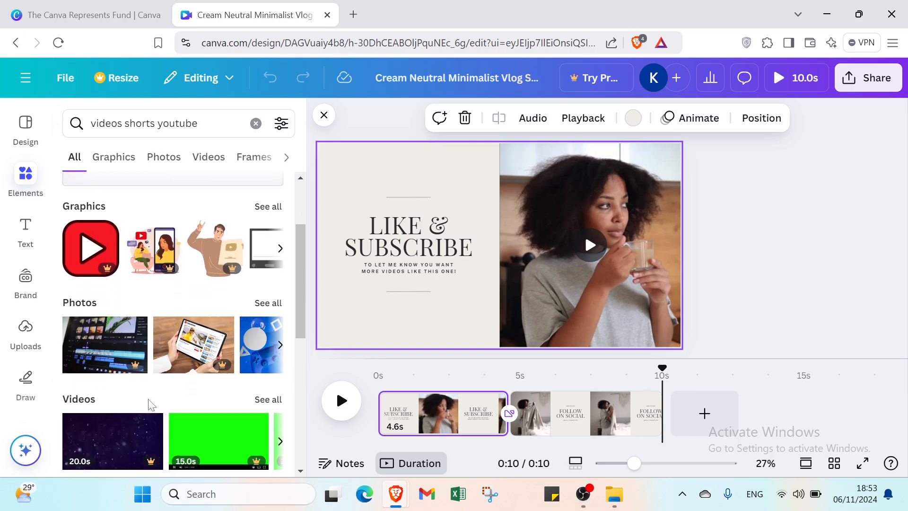
scroll(154, 362, down, 1)
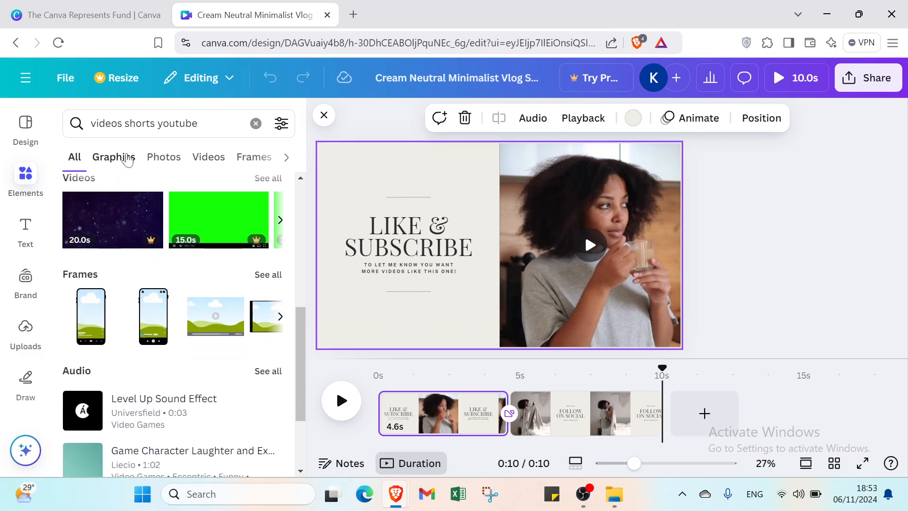
click(209, 158)
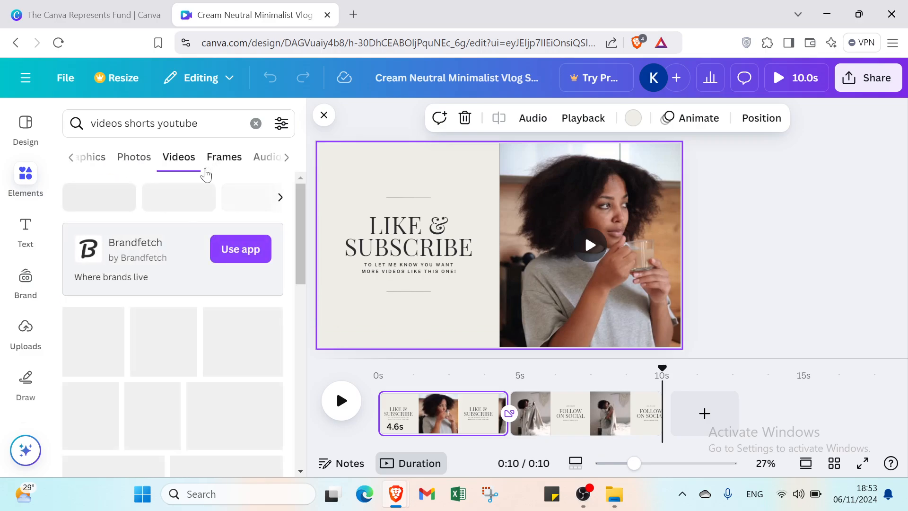
scroll(153, 353, down, 5)
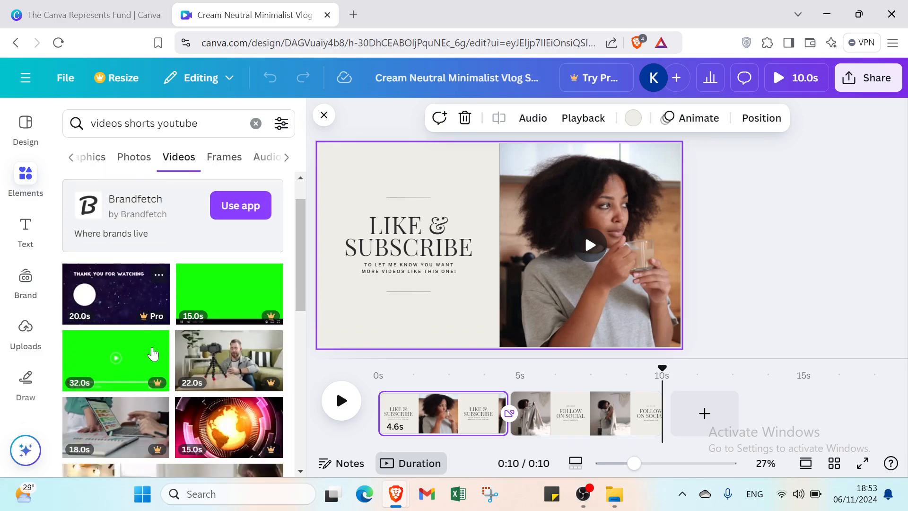
Step: Browse the remaining video results and add the 10-second dark incense smoke clip to the first page
scroll(154, 348, down, 5)
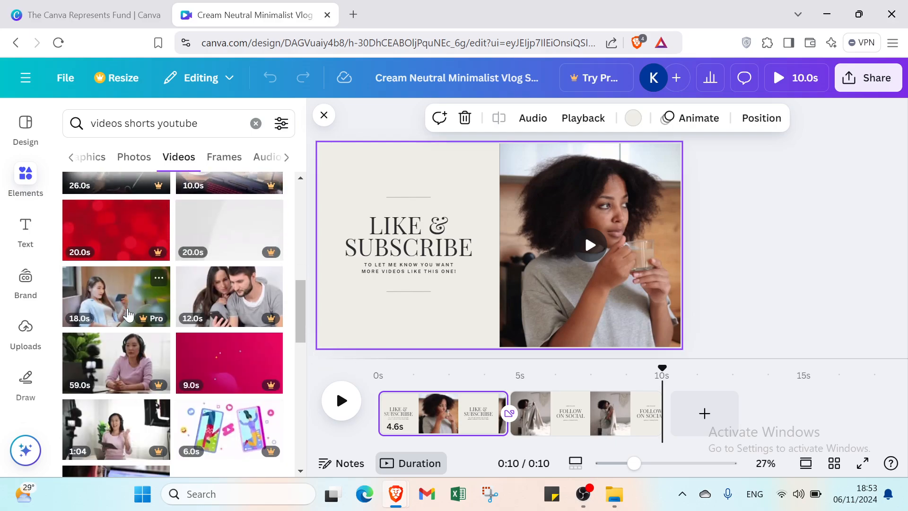
scroll(140, 306, down, 5)
scroll(140, 303, down, 2)
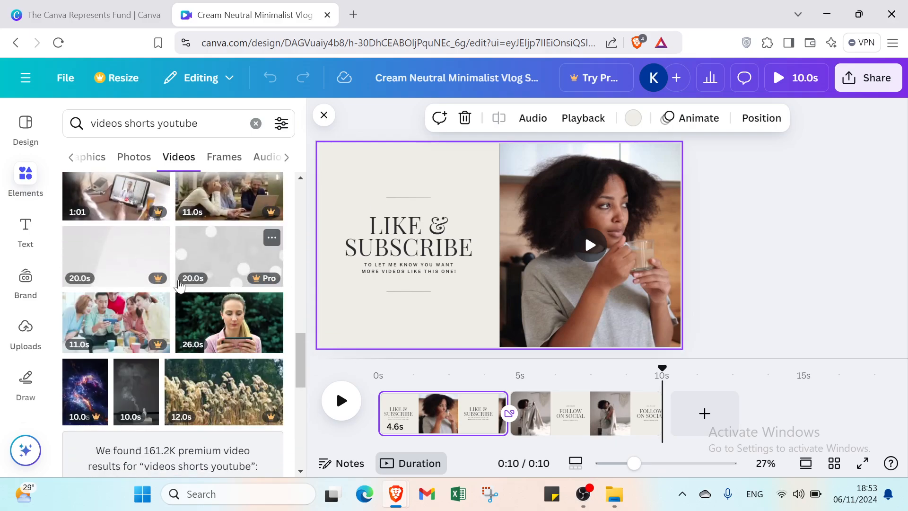
scroll(213, 262, down, 2)
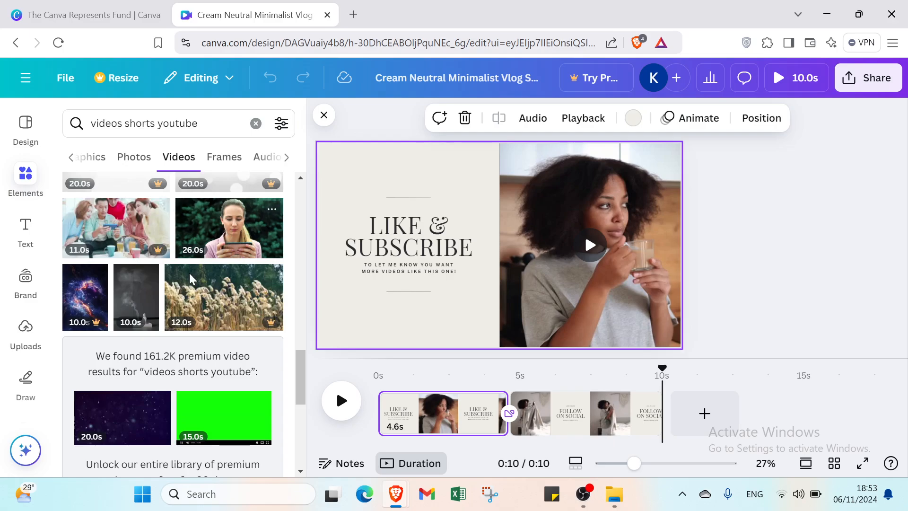
click(142, 313)
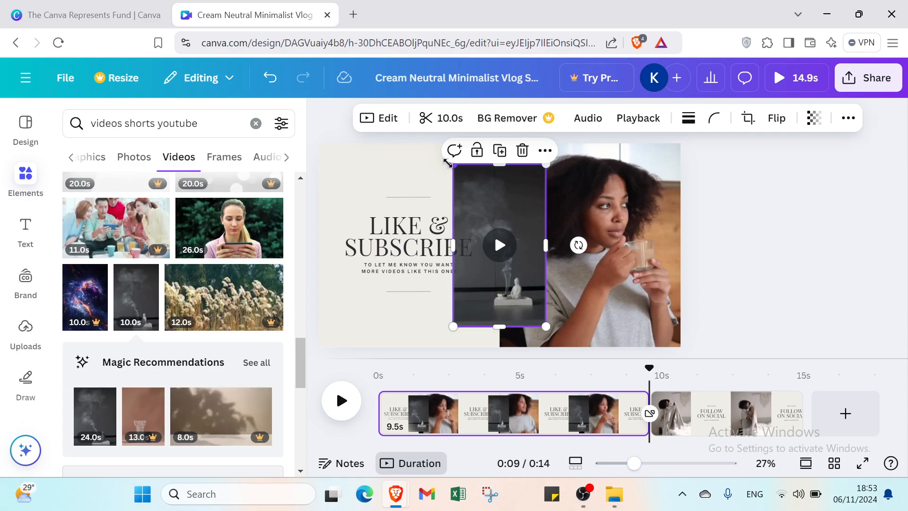
Step: Clear the first page's original background, subscribe text and clip of the woman, keeping the smoke clip
click(413, 171)
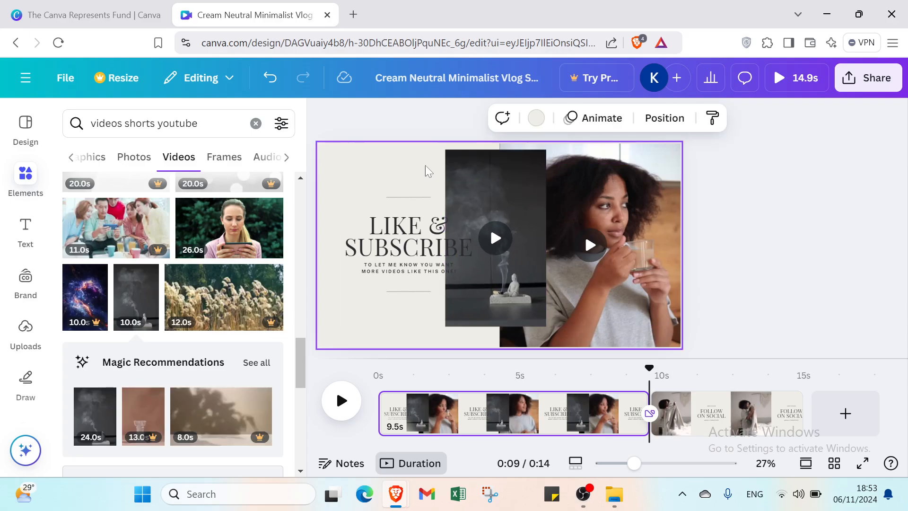
click(392, 198)
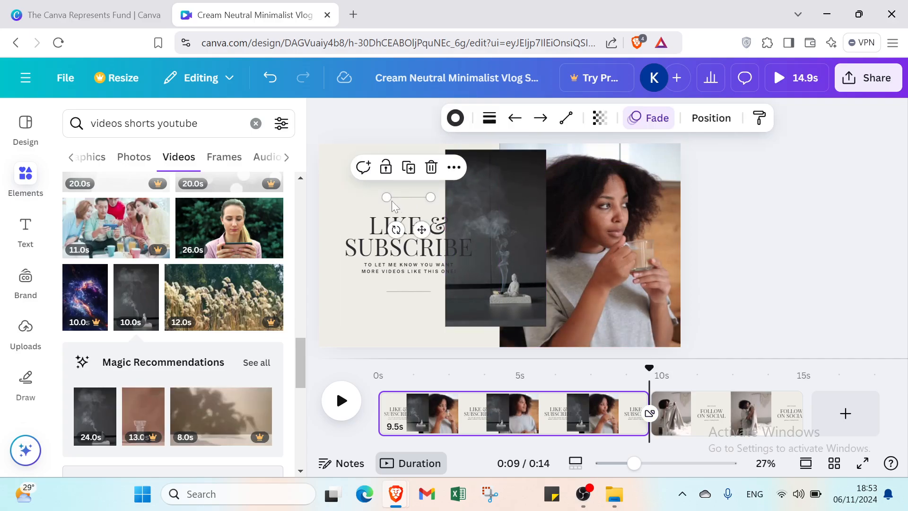
click(394, 218)
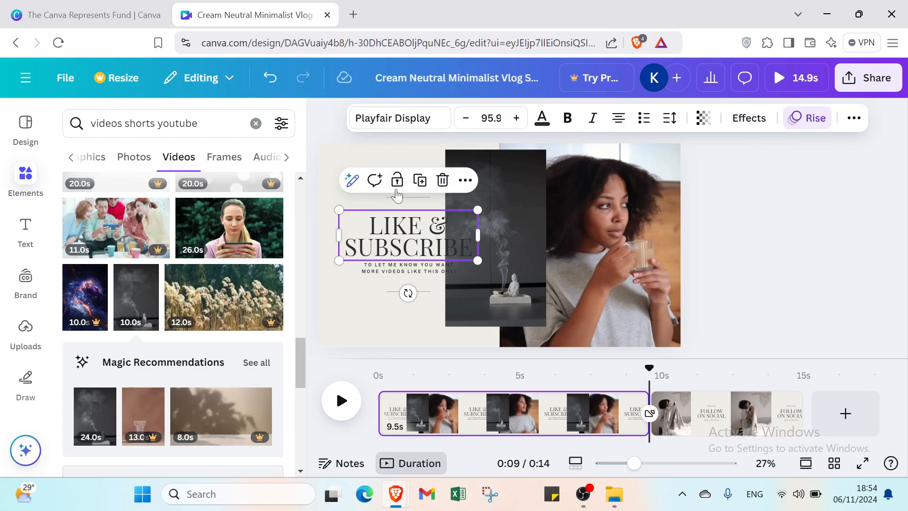
click(376, 158)
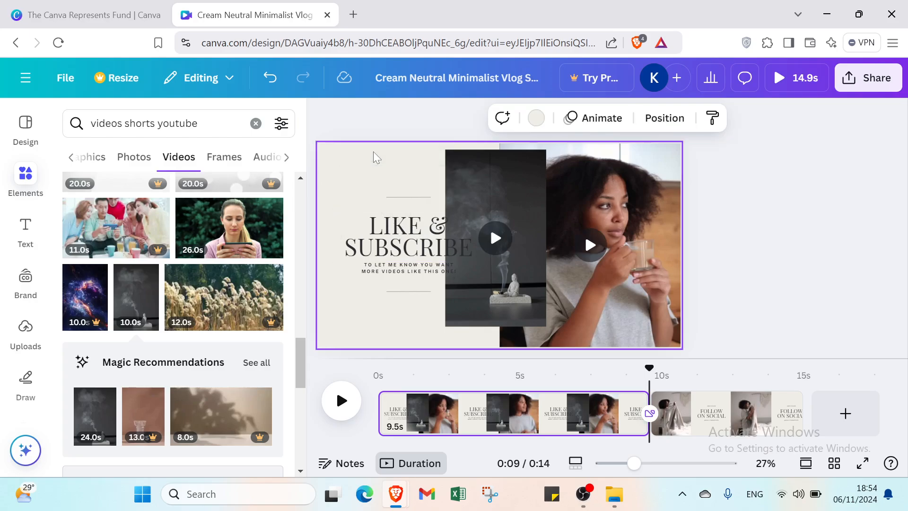
right_click(401, 180)
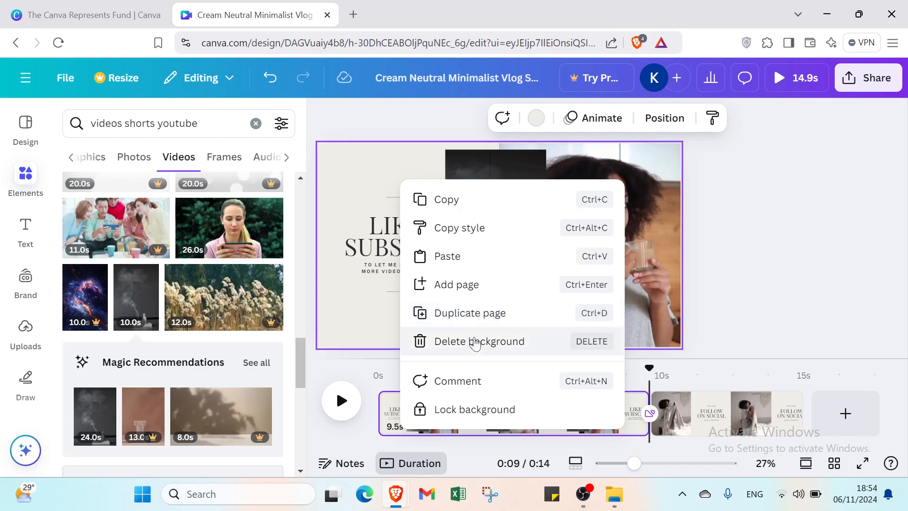
click(476, 341)
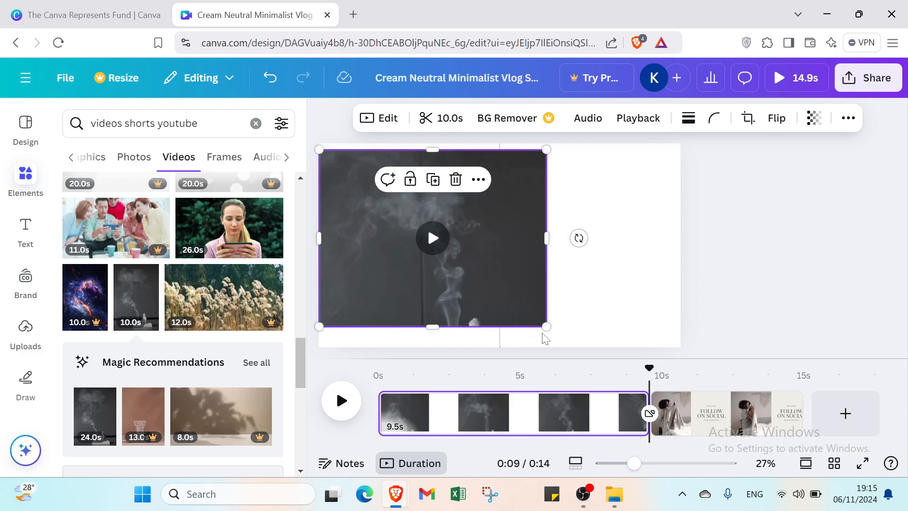
Step: Stretch the smoke clip across the full width of the first page and down to its lower edge
drag(543, 328, 605, 303)
click(589, 277)
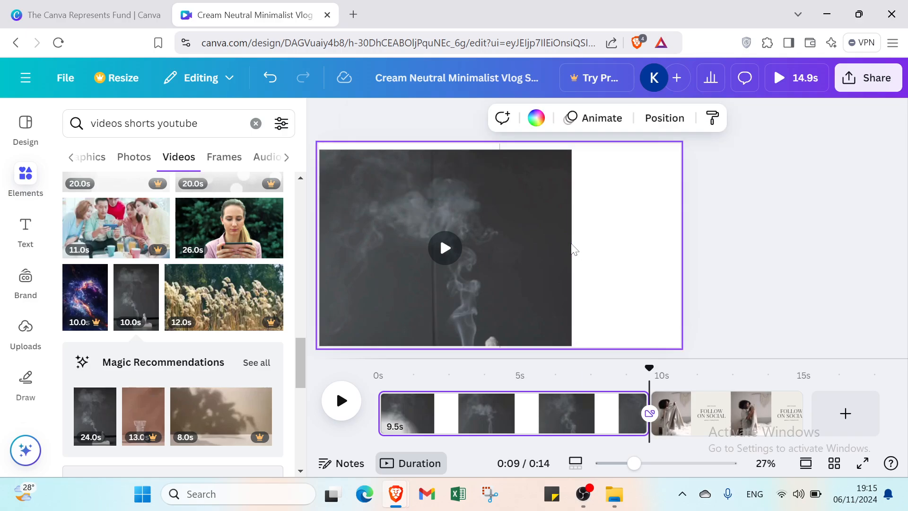
click(570, 243)
drag(572, 244, 681, 254)
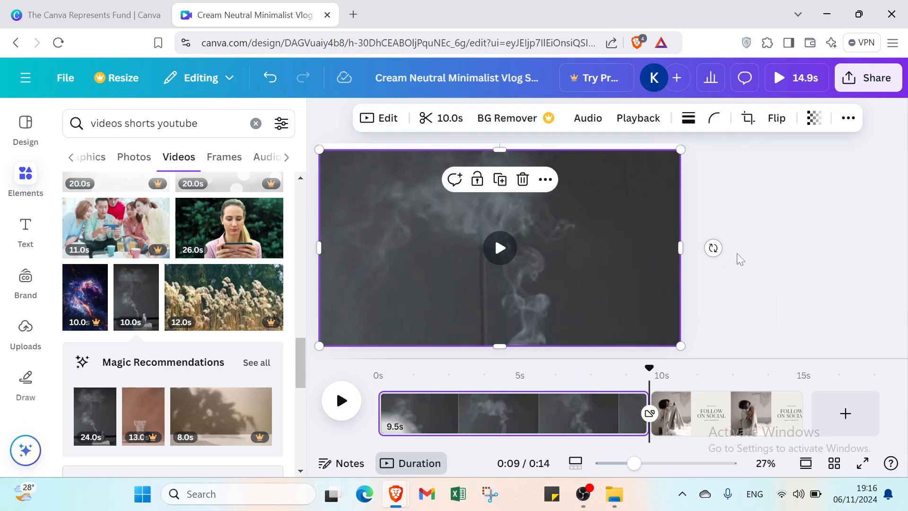
click(507, 256)
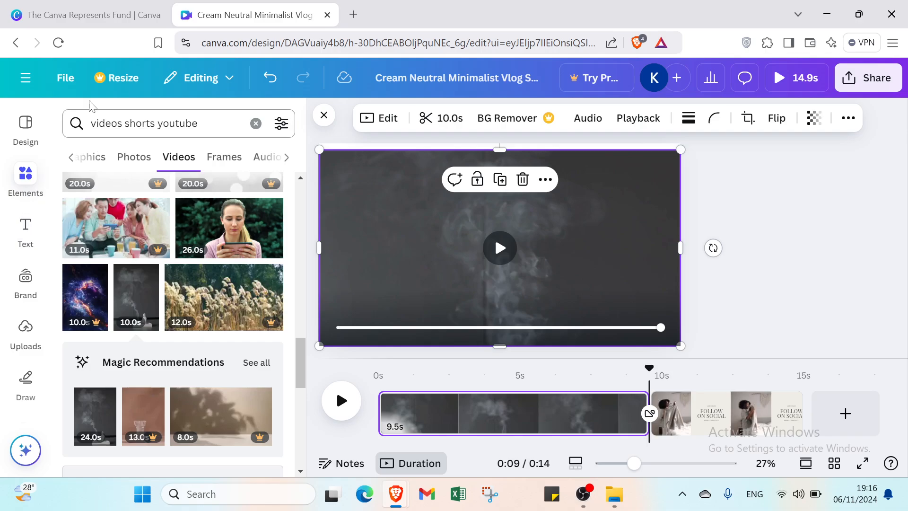
Step: Look at the design templates and uploaded videos, and check the file upload dialog without choosing a file
click(26, 123)
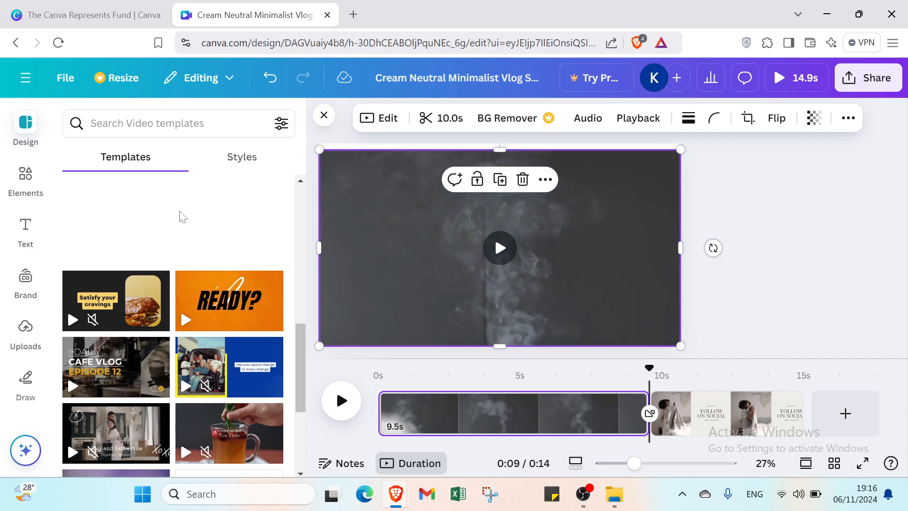
click(25, 331)
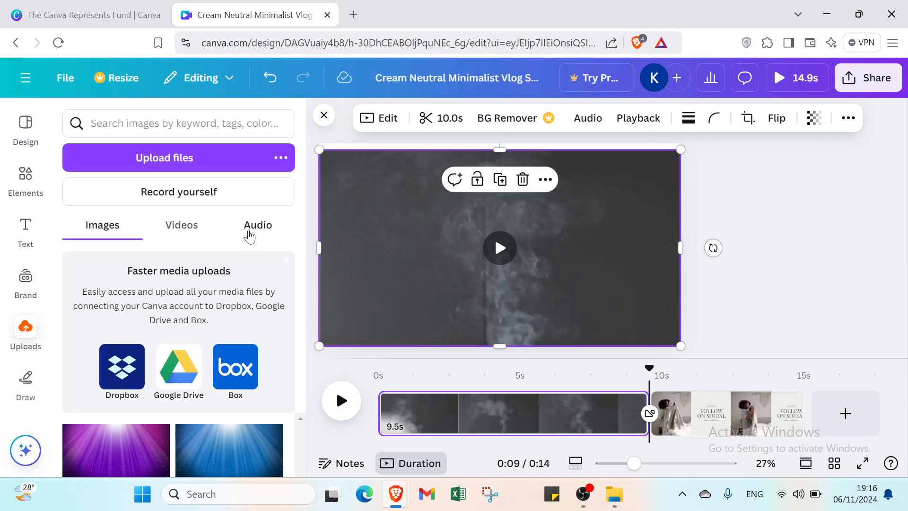
click(184, 227)
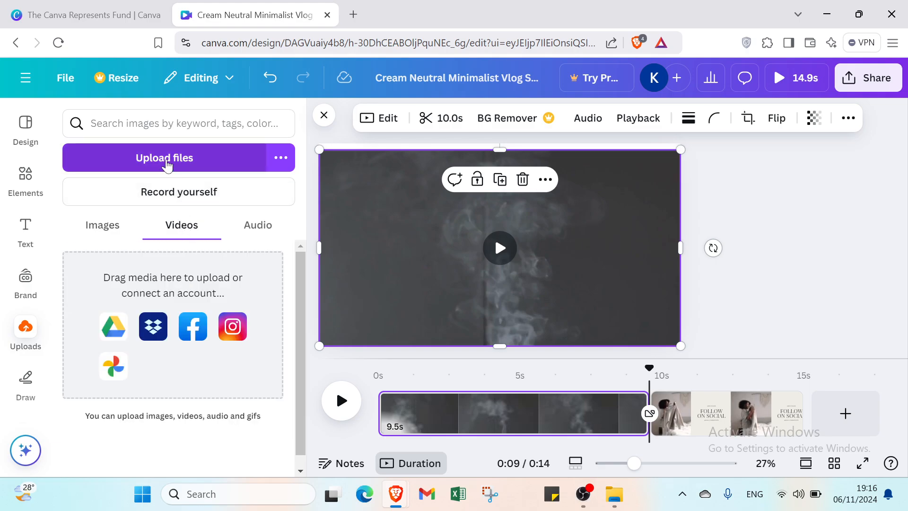
click(168, 163)
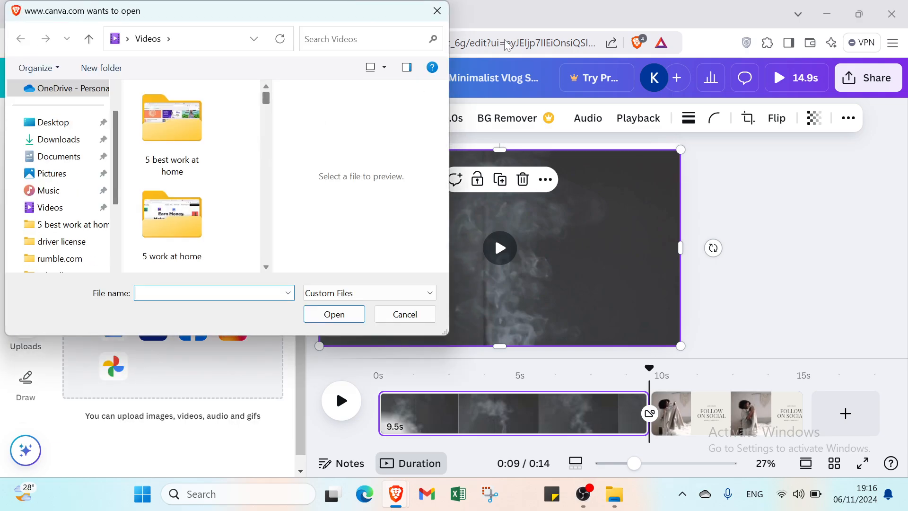
click(443, 12)
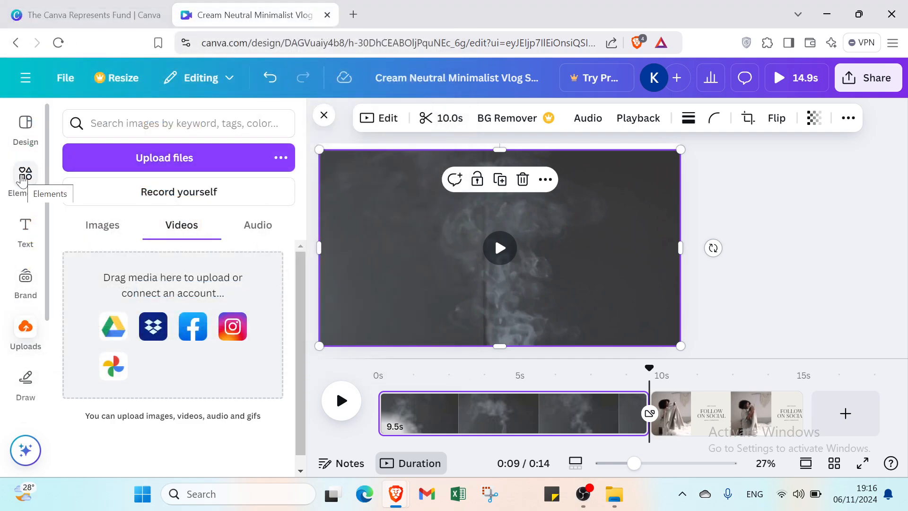
Step: Search the elements library for "logos youtube"
click(22, 179)
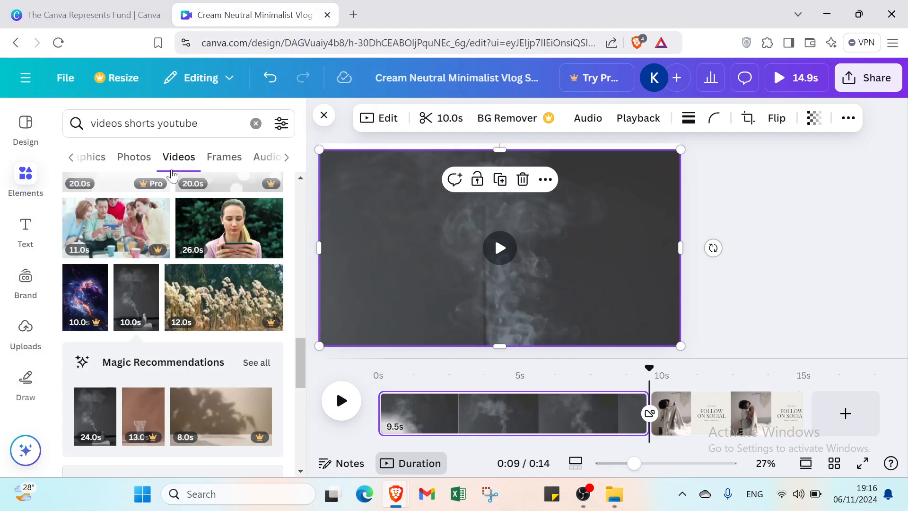
drag(198, 123, 104, 111)
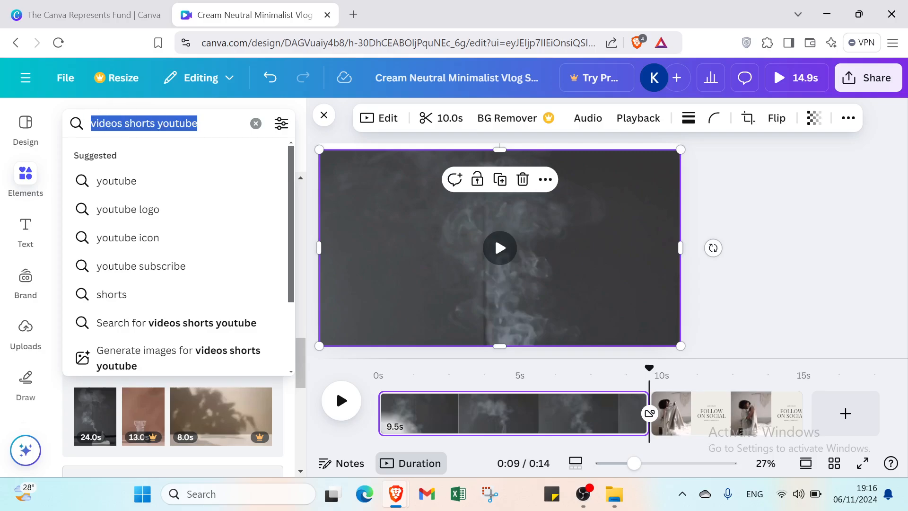
key(BackSpace)
text(lo)
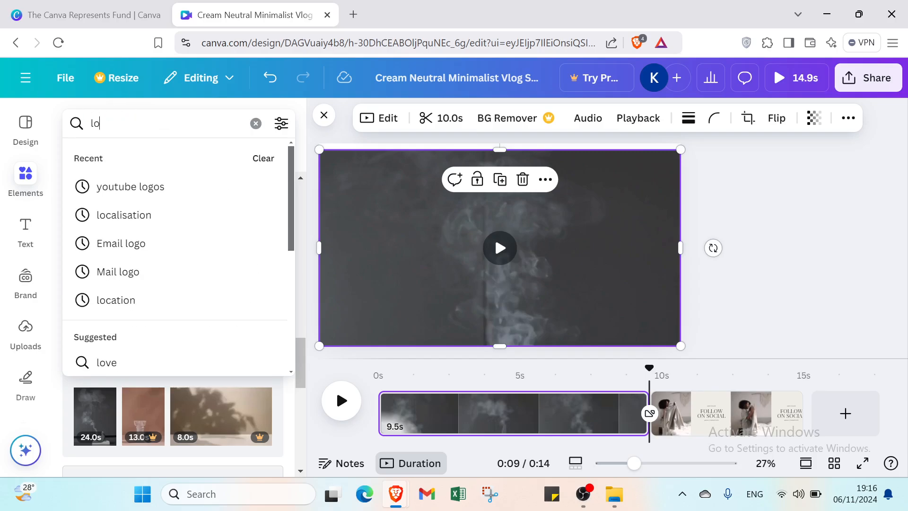
text(go)
text(s )
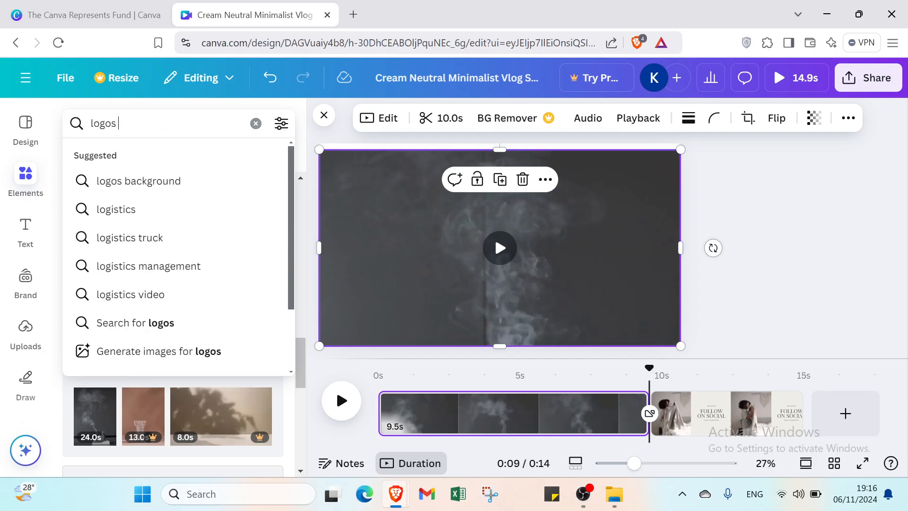
text(yout)
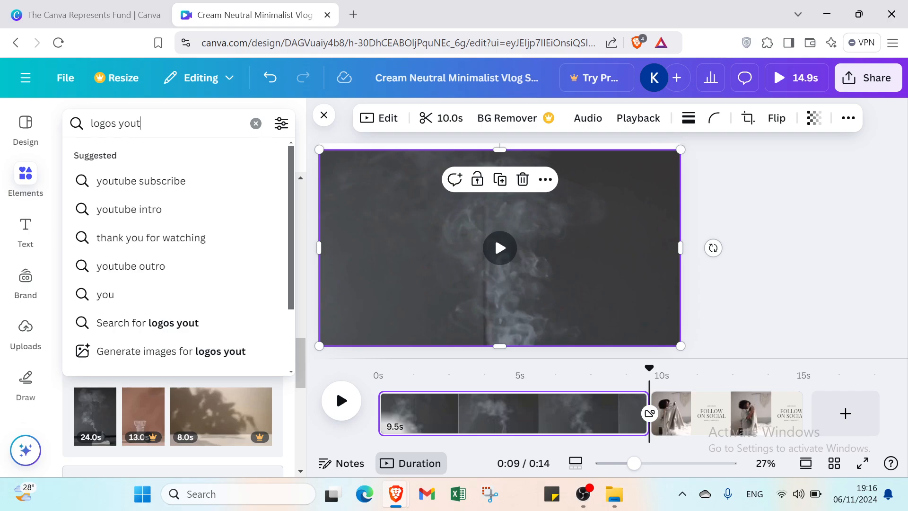
key(BackSpace)
key(BackSpace)
key(BackSpace)
key(BackSpace)
key(BackSpace)
key(BackSpace)
key(BackSpace)
text(be)
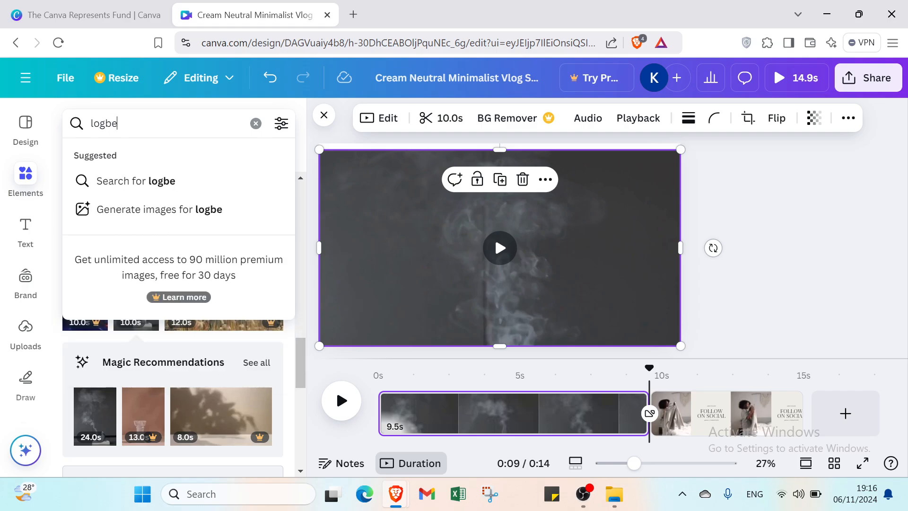
key(BackSpace)
key(BackSpace)
key(BackSpace)
key(BackSpace)
key(BackSpace)
text(l)
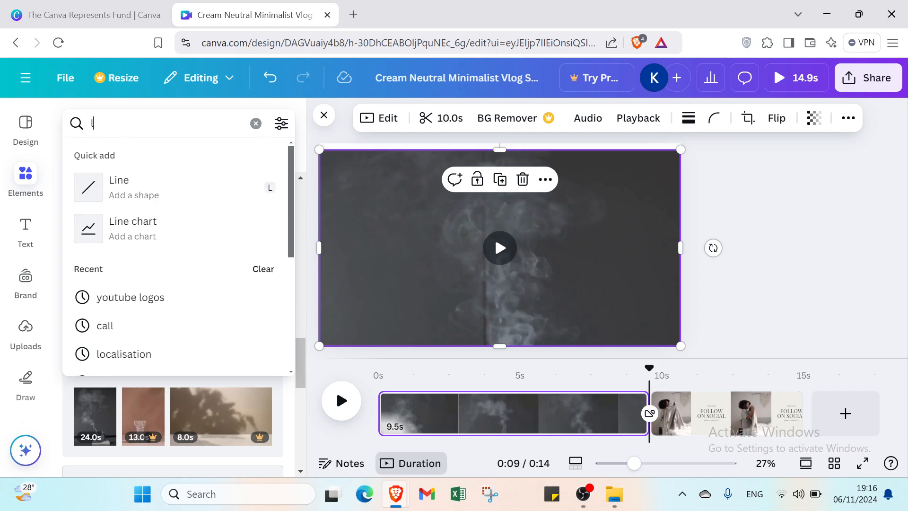
text(ogos)
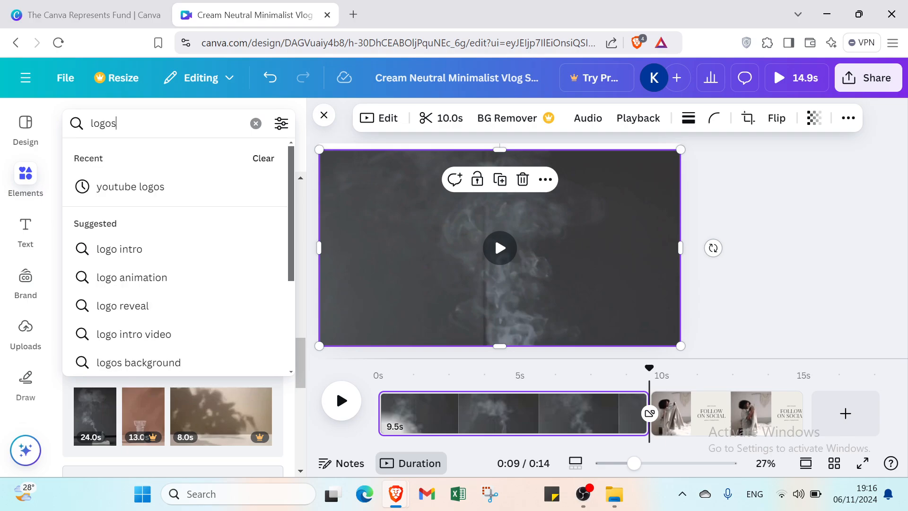
text( youtube)
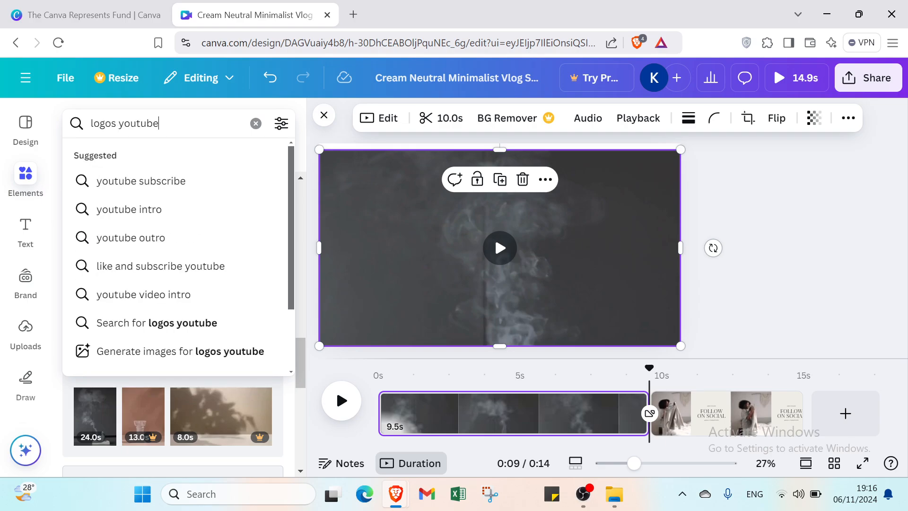
key(Return)
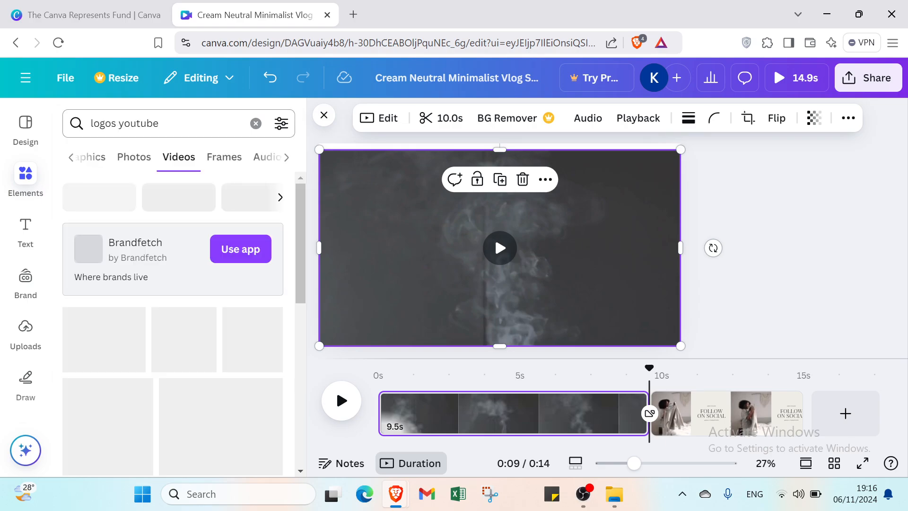
Step: Limit the logo results to graphics and browse them for a YouTube logo
click(96, 160)
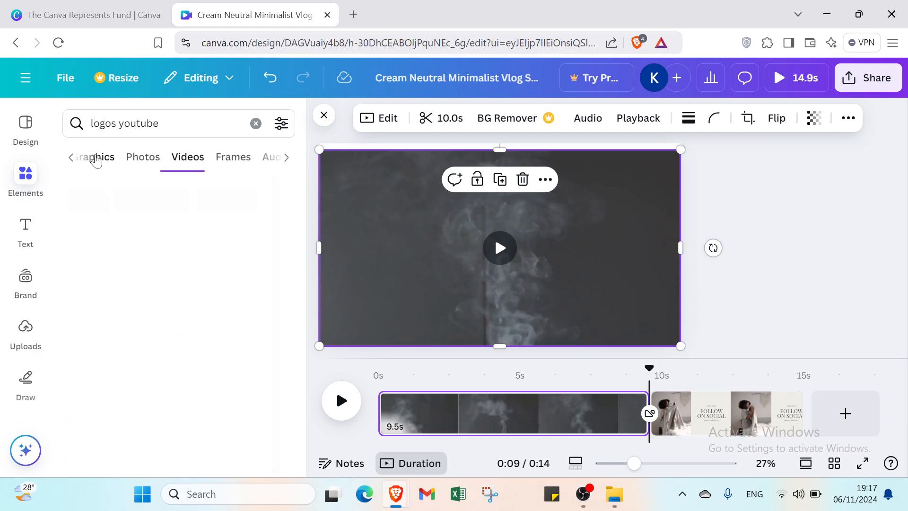
scroll(136, 351, down, 3)
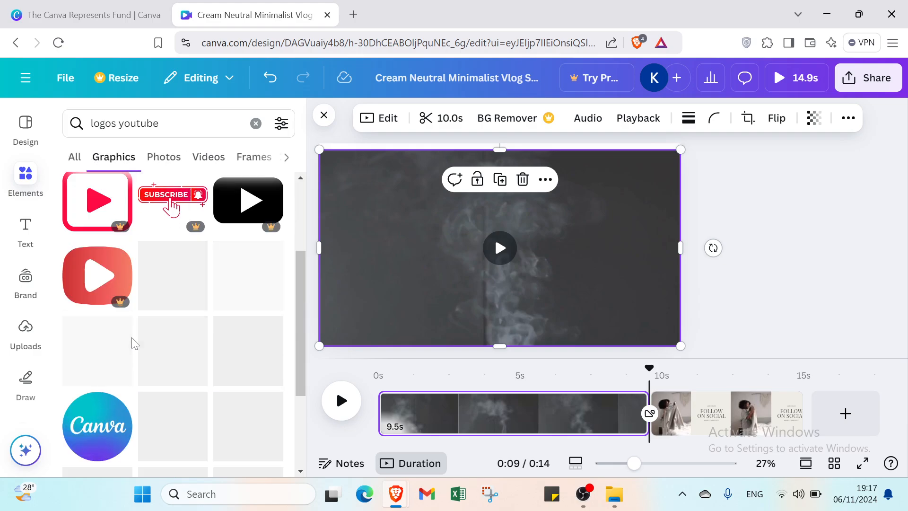
click(208, 158)
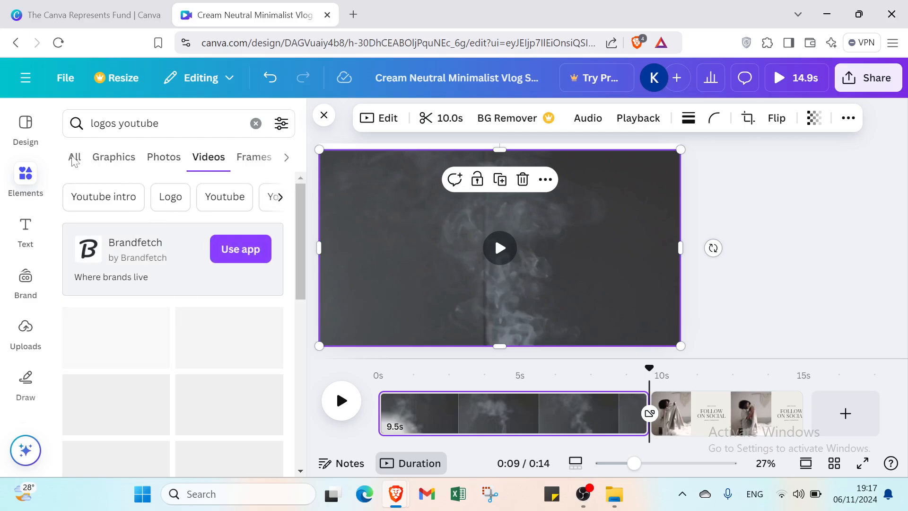
click(100, 157)
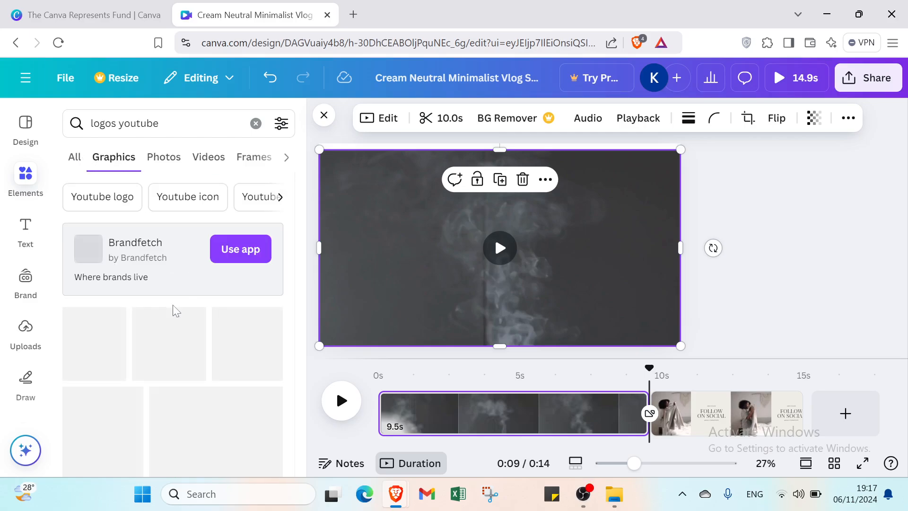
scroll(169, 331, down, 10)
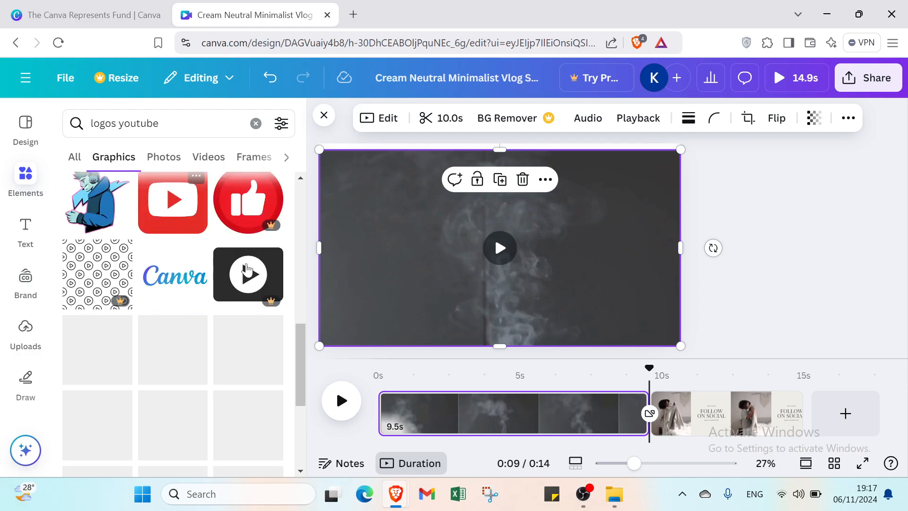
Step: Add the red YouTube play-button logo and place it small in the upper-left corner of the smoke clip
click(168, 232)
drag(460, 203, 344, 179)
click(375, 181)
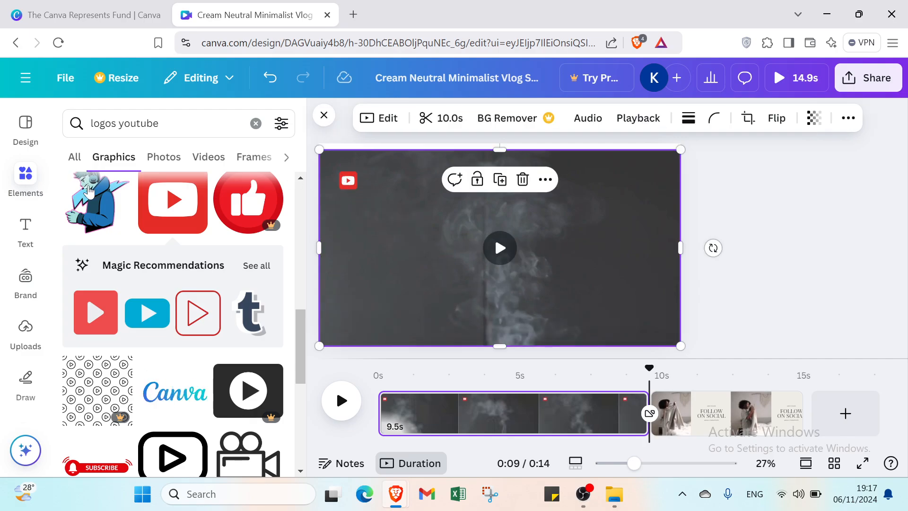
Step: Add a body text box to the smoke clip and place it just right of the YouTube logo
click(27, 232)
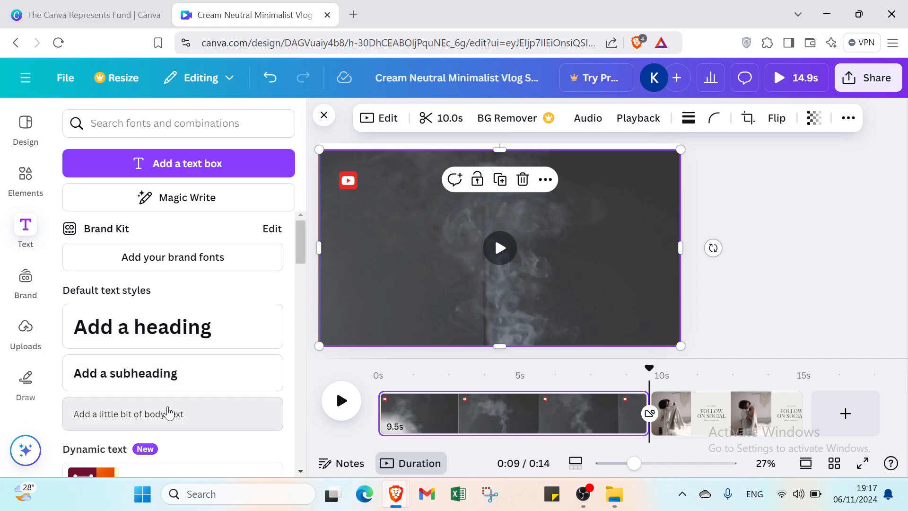
click(168, 411)
click(444, 264)
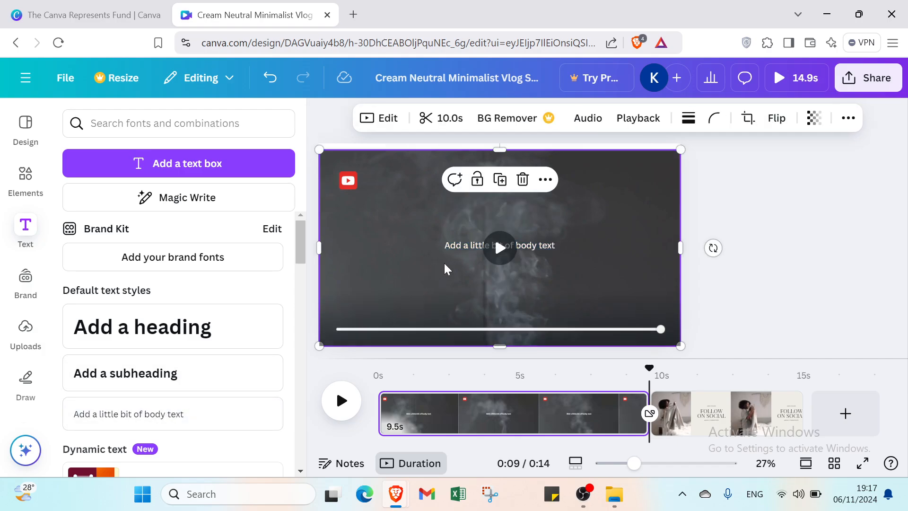
drag(454, 244, 377, 176)
click(339, 173)
double_click(377, 175)
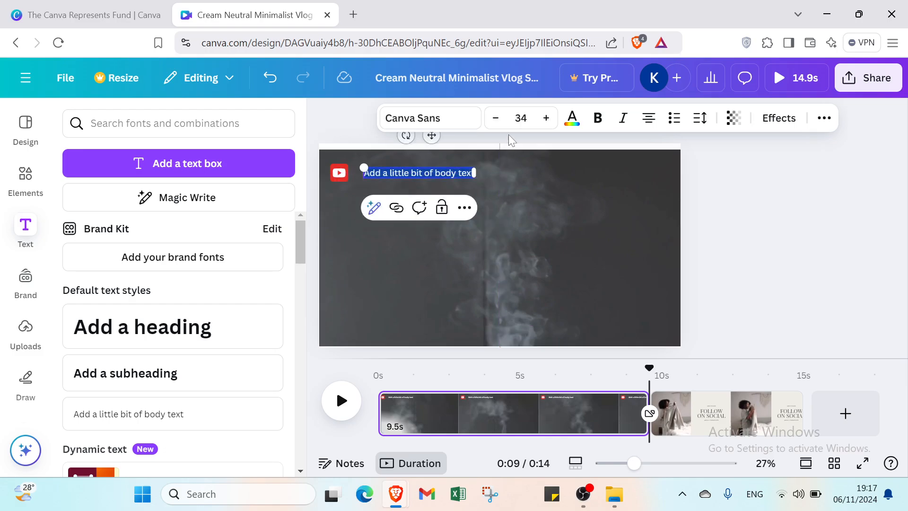
Step: Set the font size of the body text beside the YouTube logo to 18
click(521, 118)
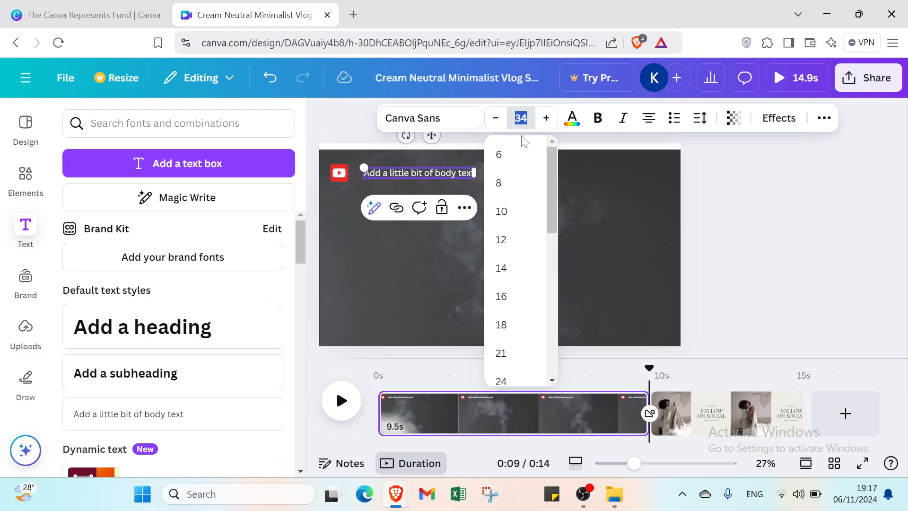
click(509, 247)
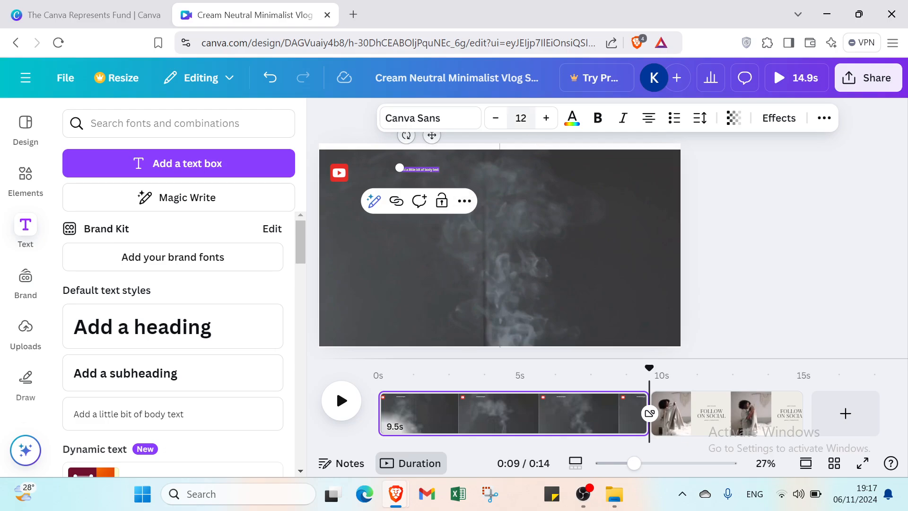
click(520, 118)
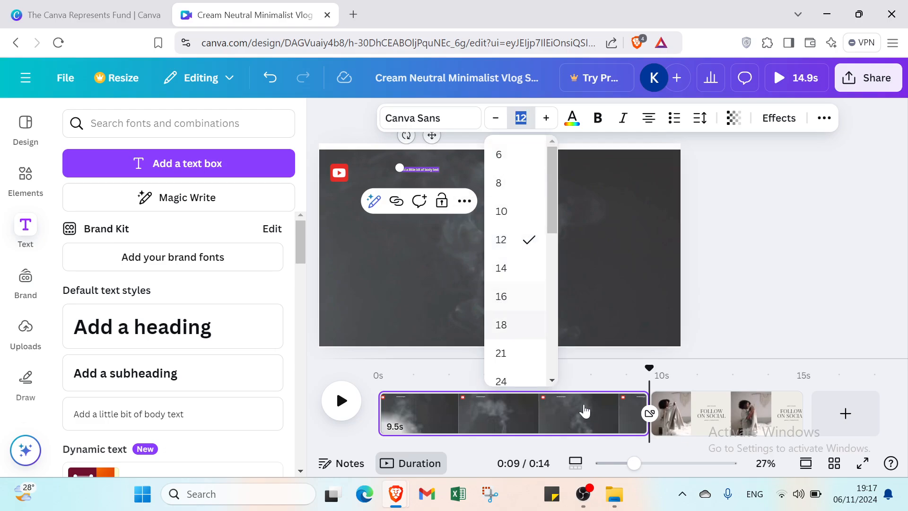
click(530, 325)
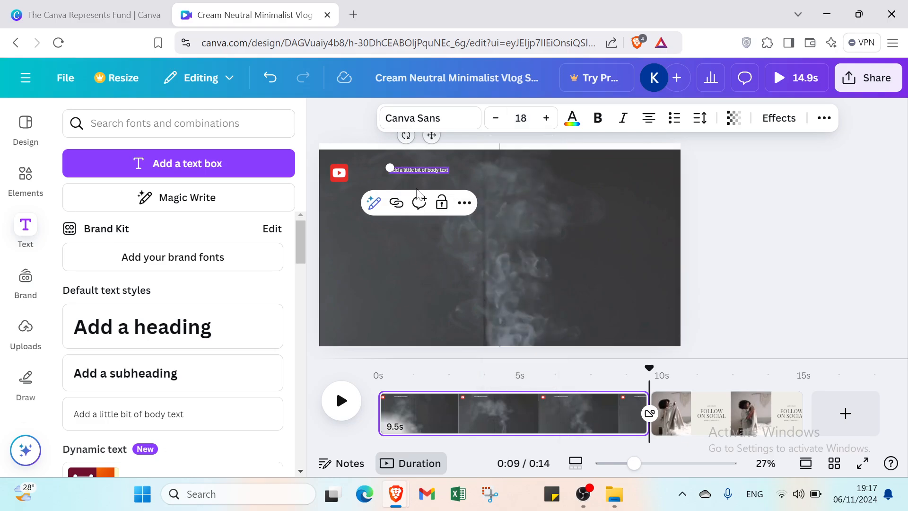
Step: Move the small text closer to the YouTube logo and replace its wording with "ssjsjsjjsjjjss"
click(428, 165)
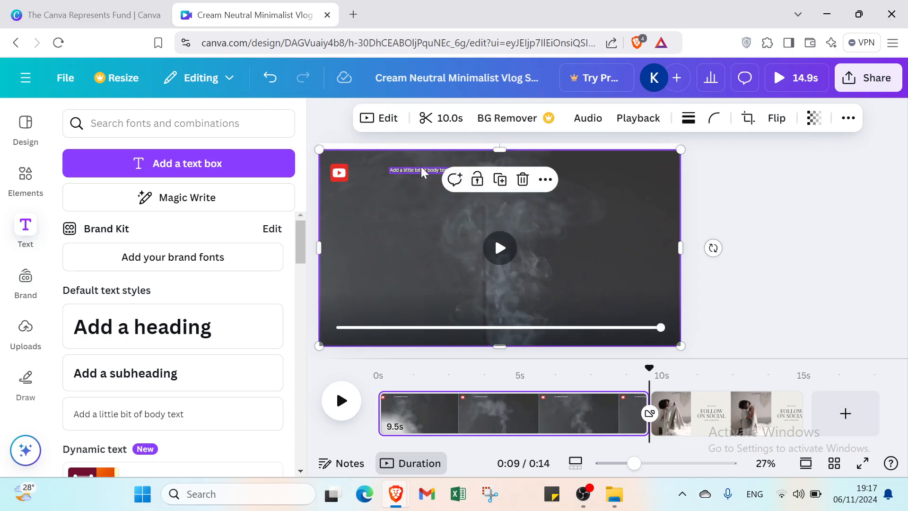
click(422, 172)
drag(422, 171, 397, 170)
click(398, 170)
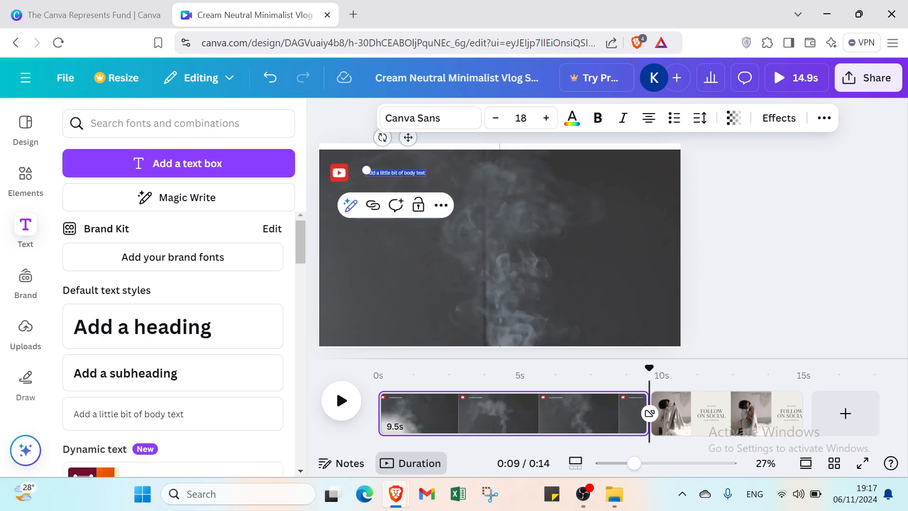
key(BackSpace)
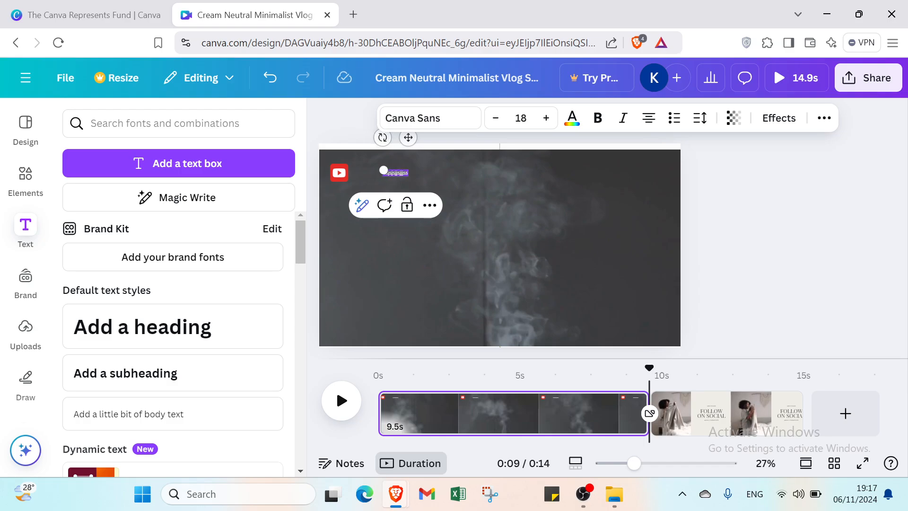
click(374, 280)
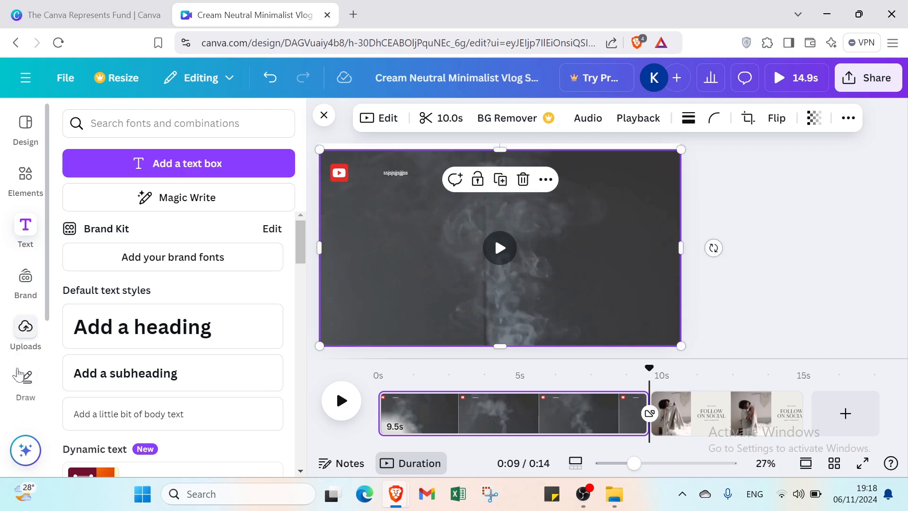
Step: Preview the video with the logo and text, and close the preview
scroll(17, 368, down, 3)
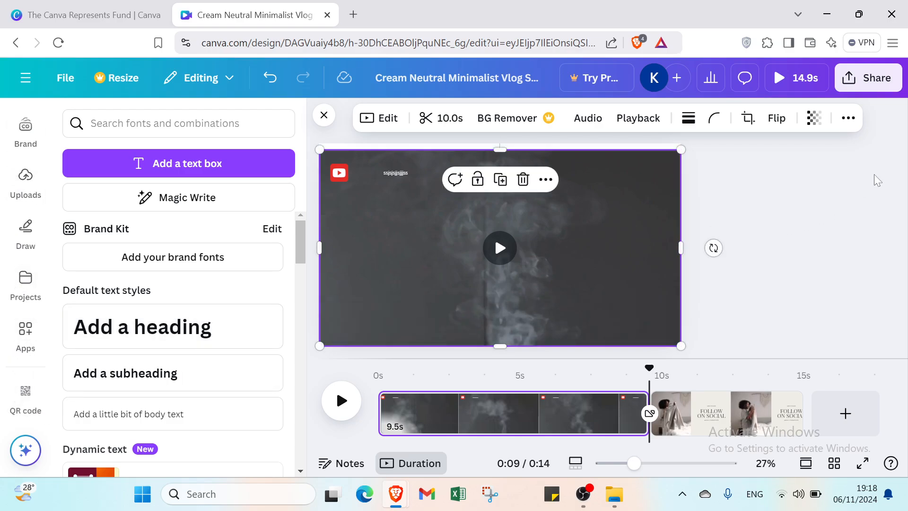
click(800, 254)
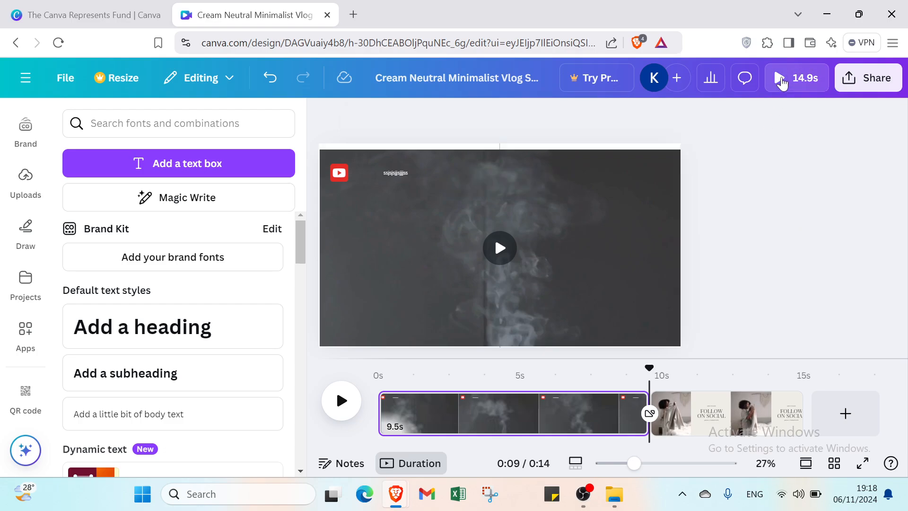
click(781, 79)
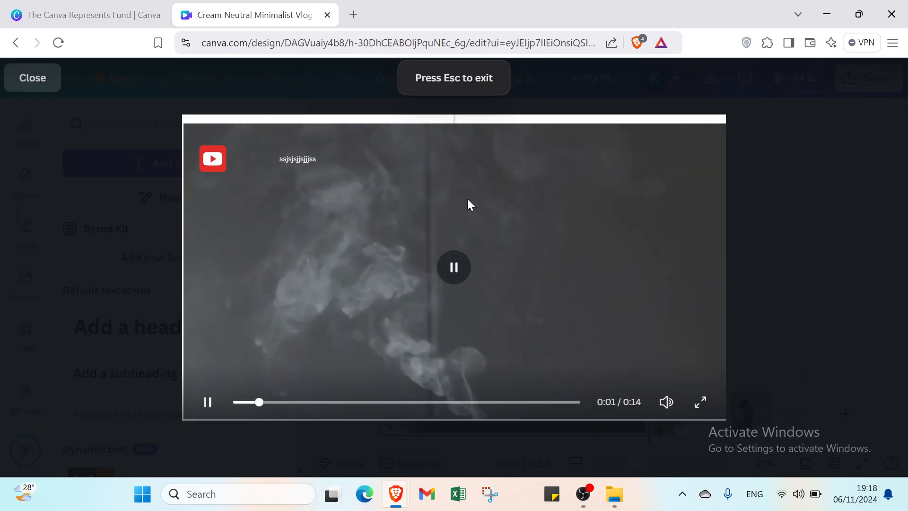
click(34, 81)
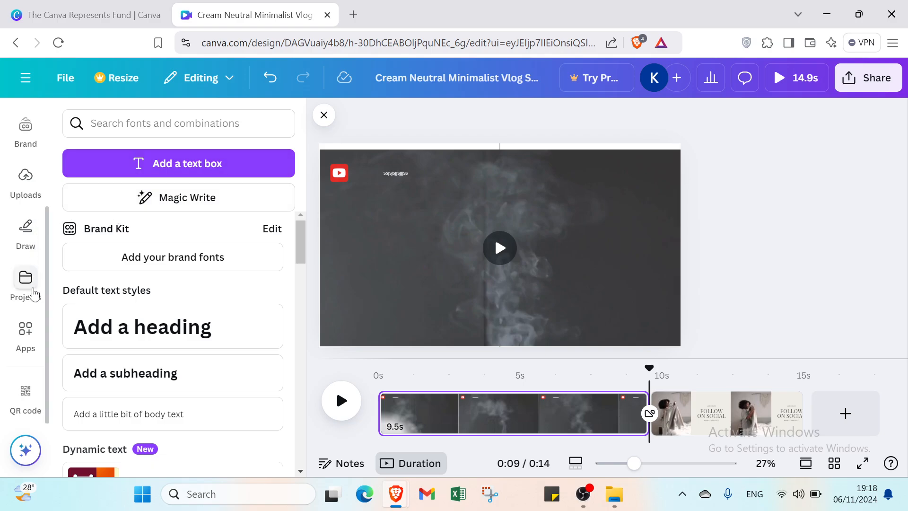
Step: Look at the uploaded videos section and the design's sharing and download options without choosing any
click(26, 179)
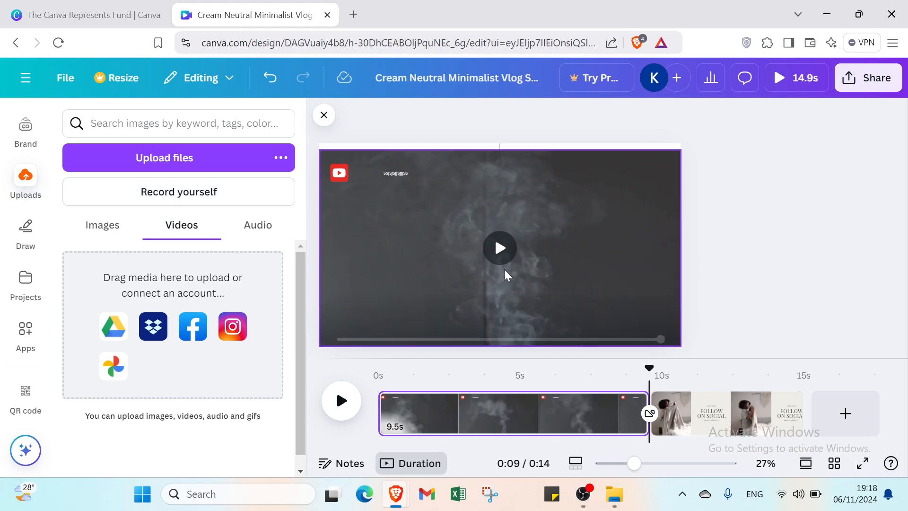
click(869, 77)
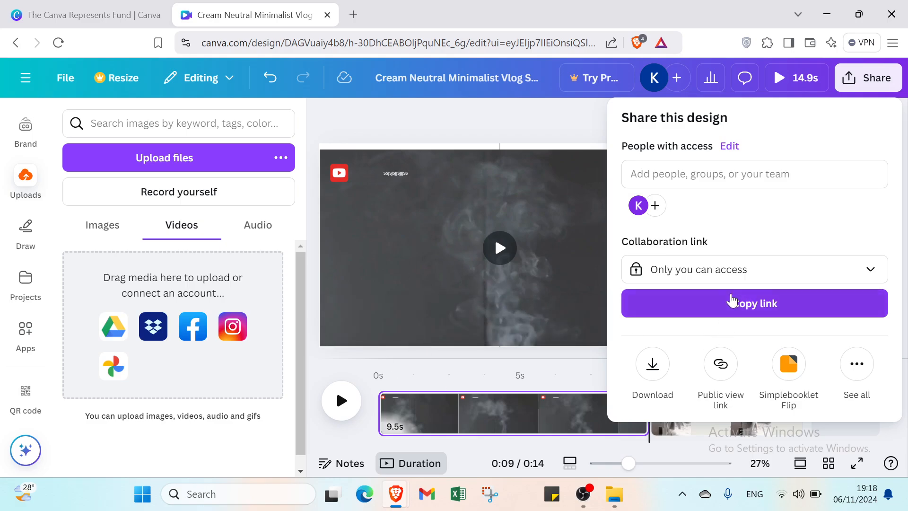
click(536, 136)
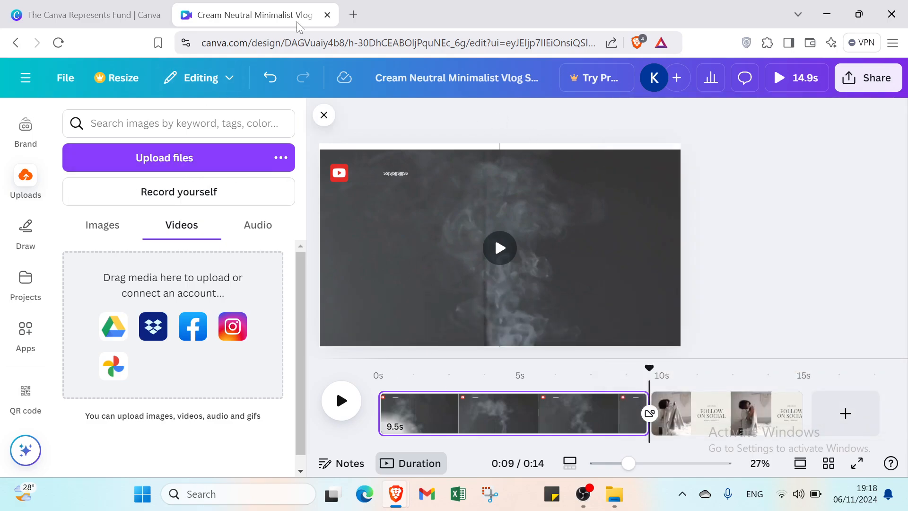
Step: Leave the video design and return to the home page
click(17, 43)
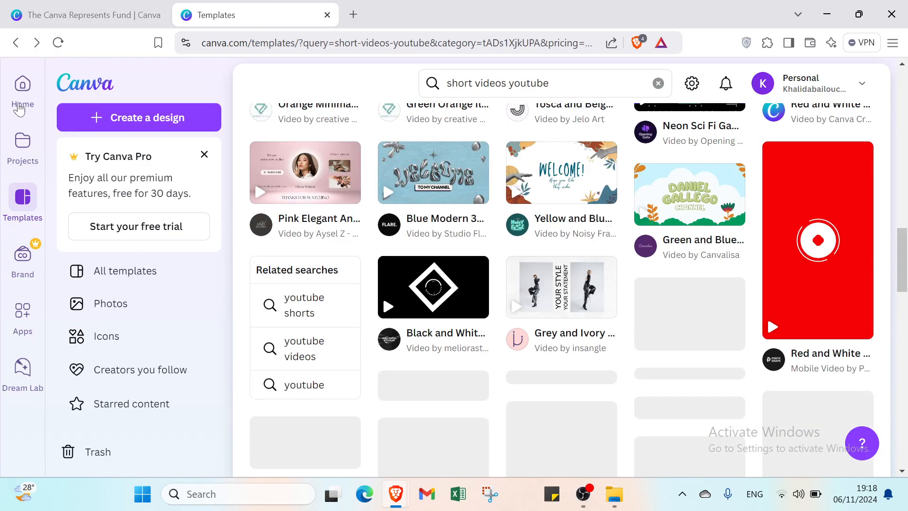
click(20, 90)
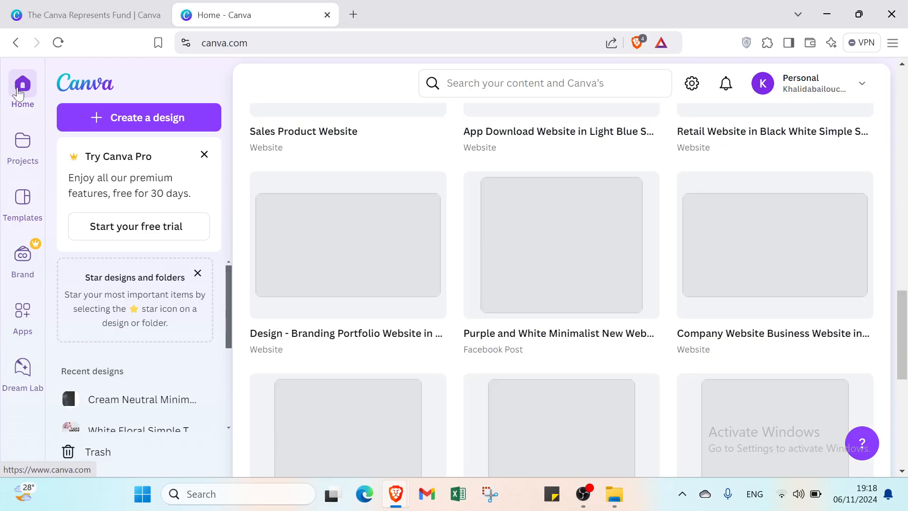